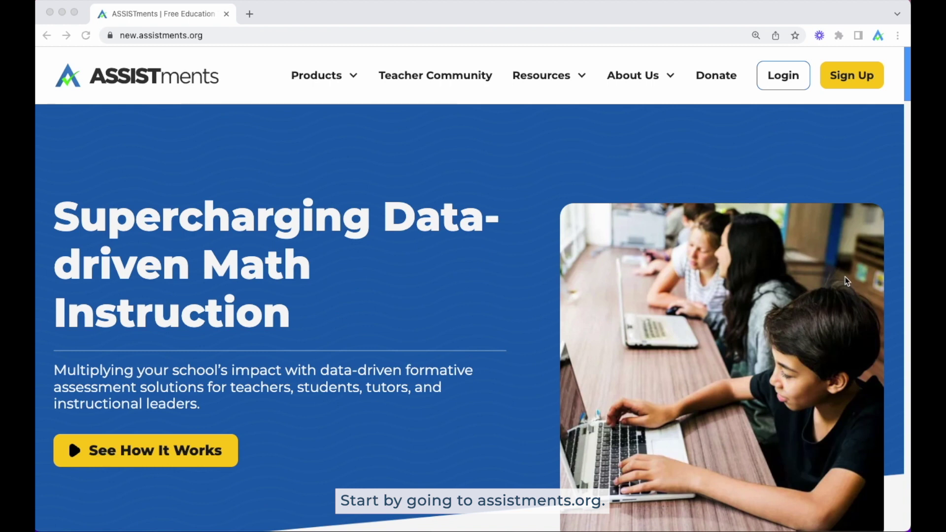
Sign in to ASSISTments with Google using the teacher account's e-mail address and password
{"action": "left_click", "coordinate": [850, 78]}
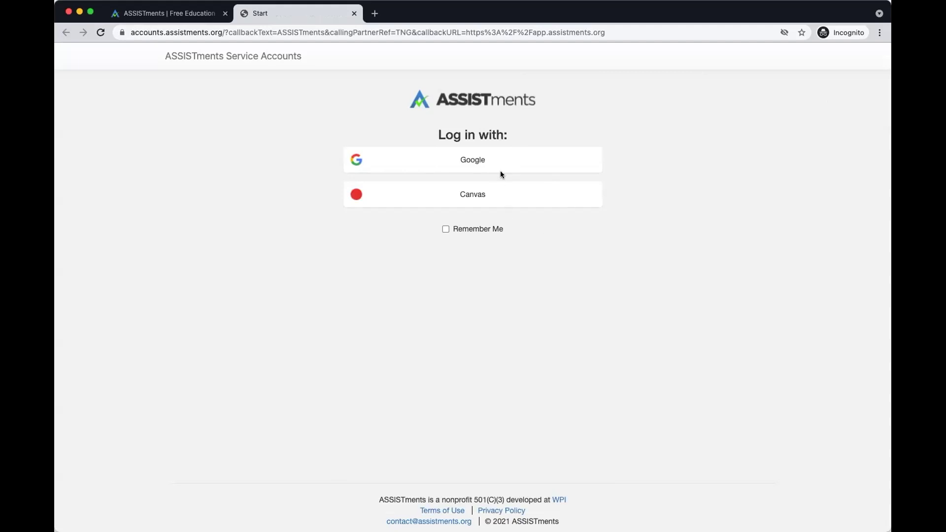
{"action": "left_click", "coordinate": [483, 162]}
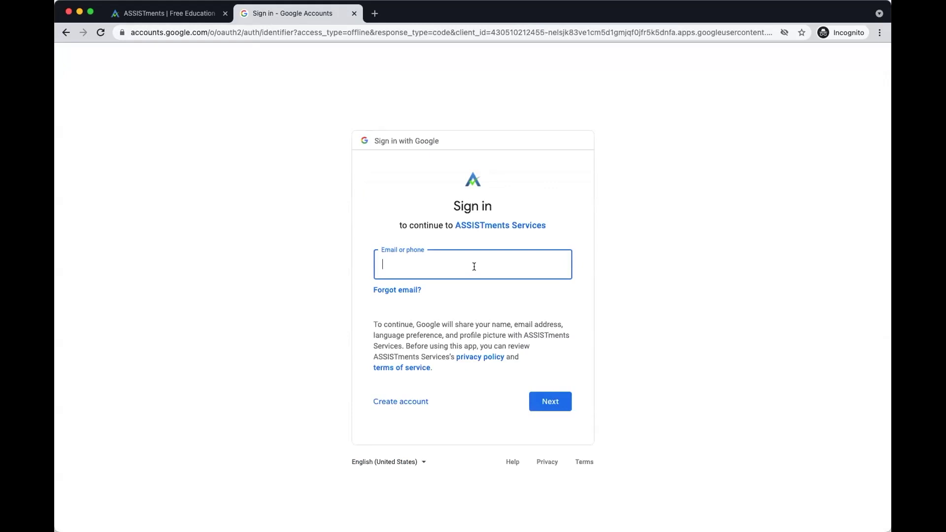
{"action": "key", "text": "super+v"}
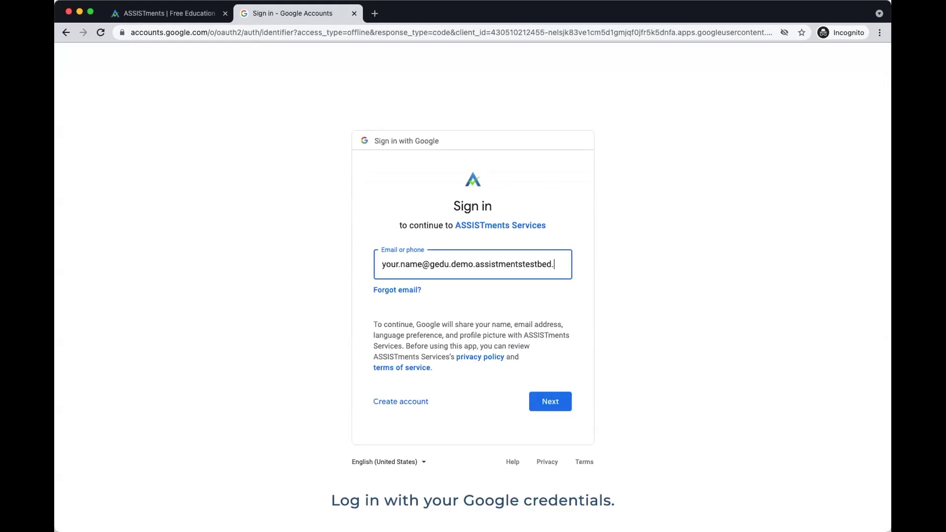
{"action": "type", "text": "or"}
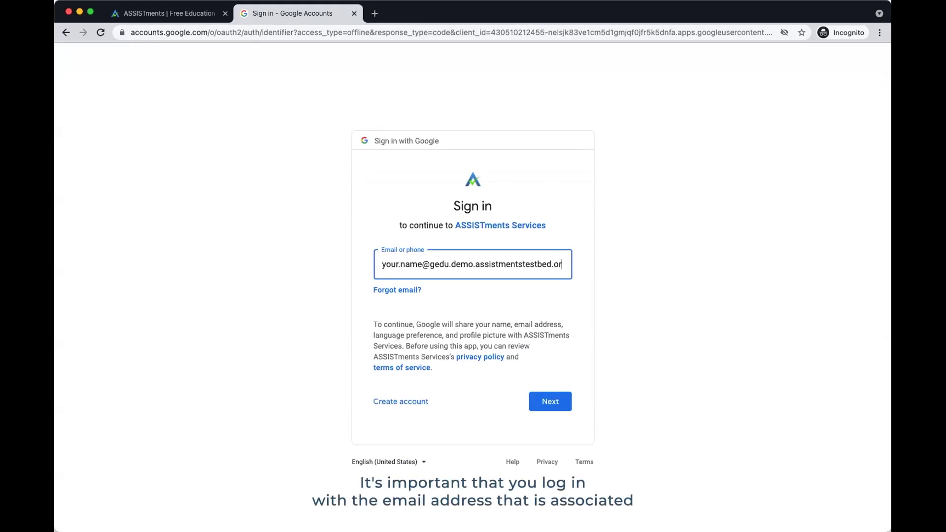
{"action": "type", "text": "g"}
{"action": "key", "text": "Return"}
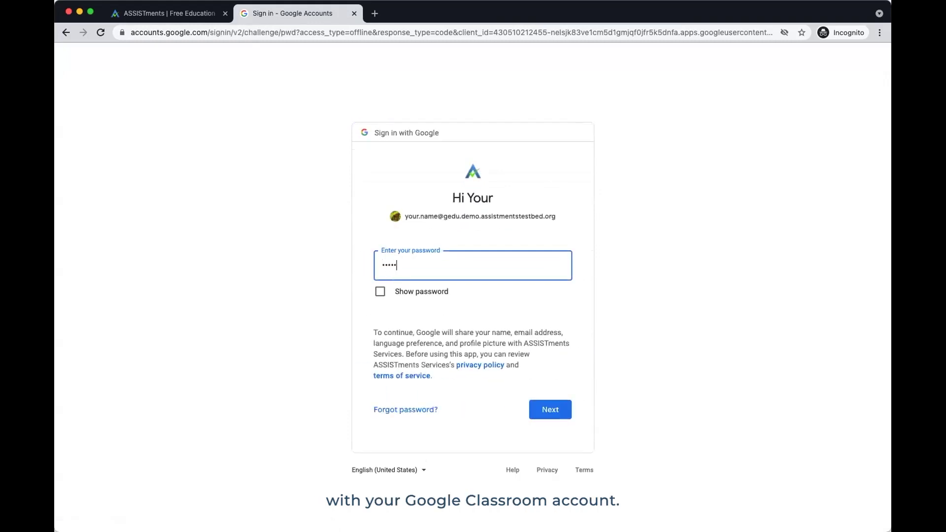
{"action": "type", "text": "•••••••••••"}
{"action": "key", "text": "Return"}
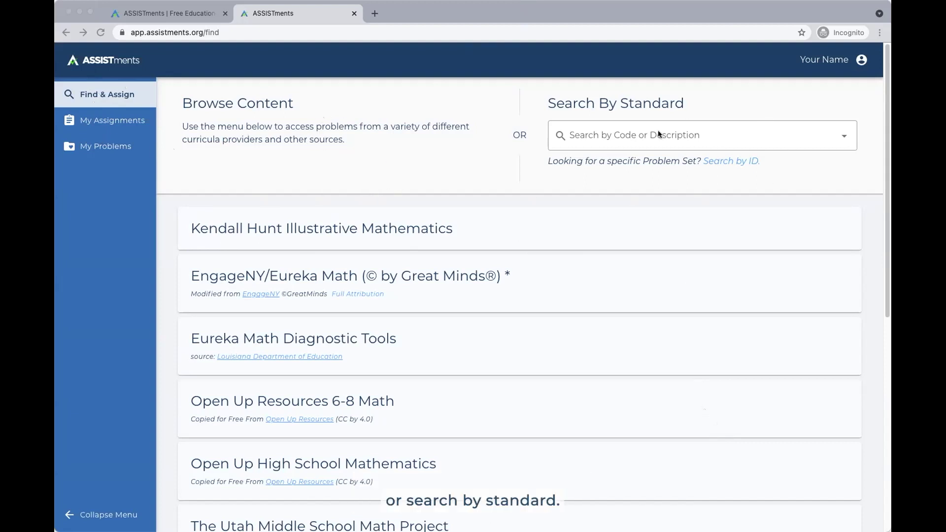
{"action": "left_click", "coordinate": [105, 101]}
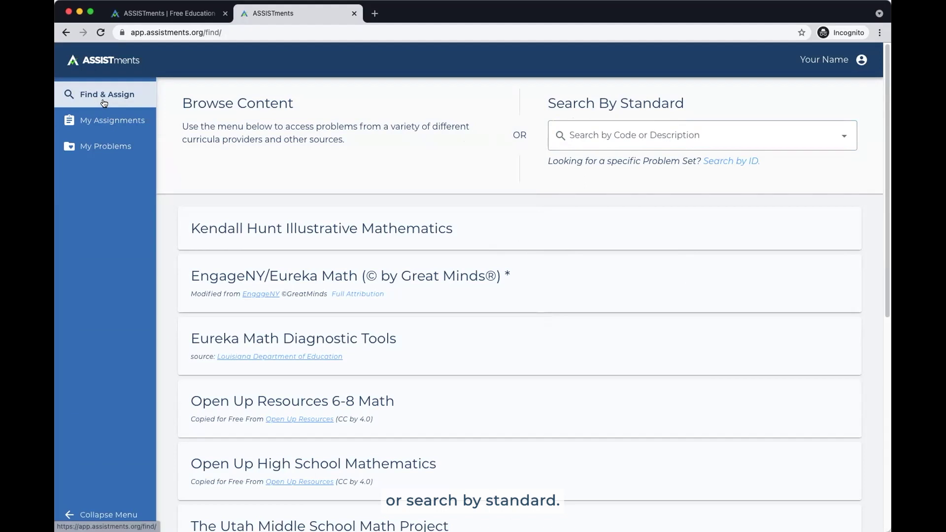
{"action": "left_click", "coordinate": [587, 128]}
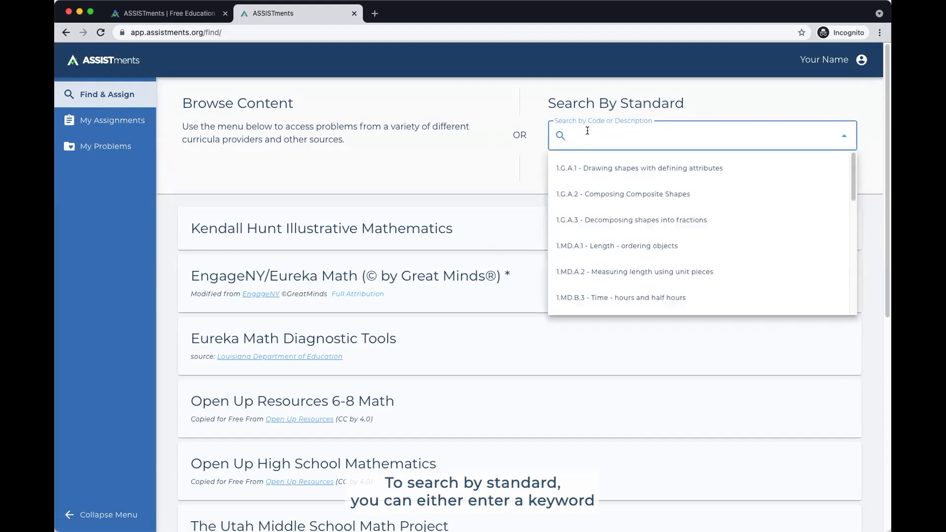
{"action": "type", "text": "area"}
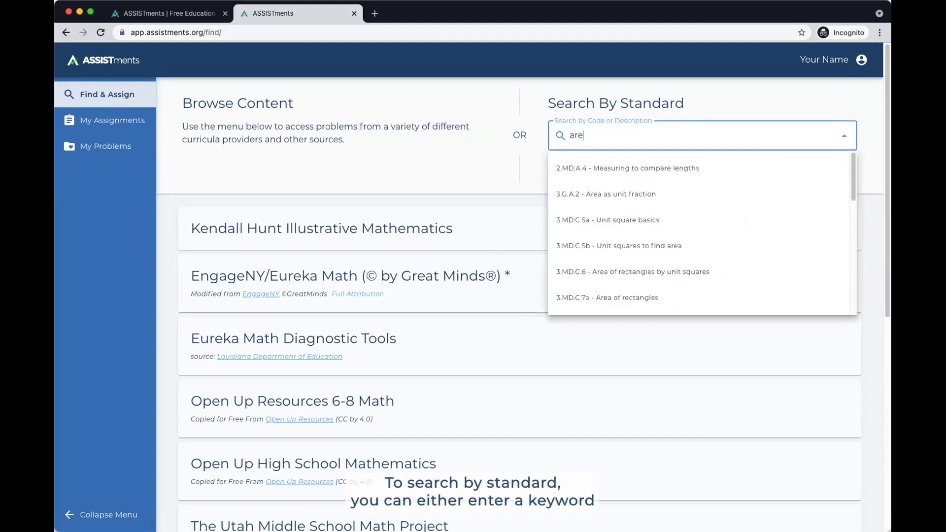
{"action": "key", "text": "BackSpace"}
{"action": "key", "text": "BackSpace"}
{"action": "key", "text": "BackSpace"}
{"action": "key", "text": "BackSpace"}
{"action": "type", "text": "7.e"}
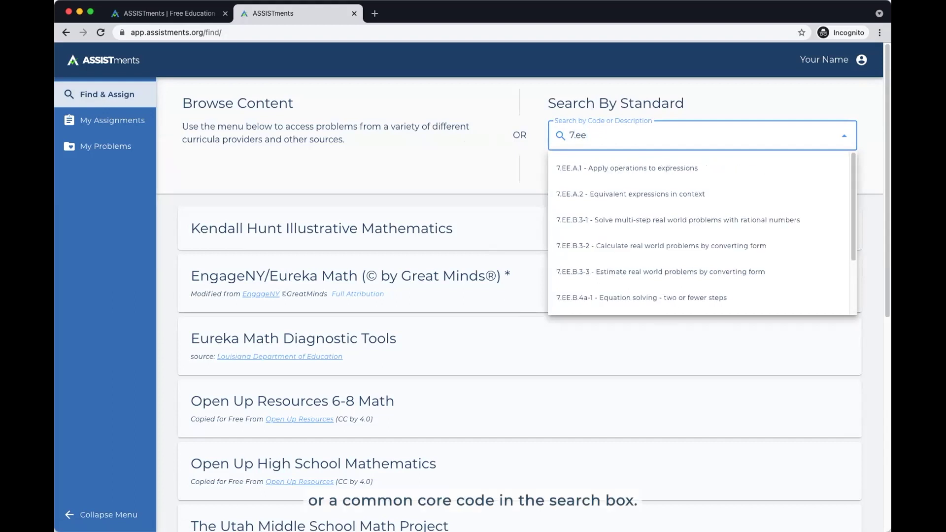
{"action": "type", "text": "e"}
{"action": "left_click", "coordinate": [608, 193]}
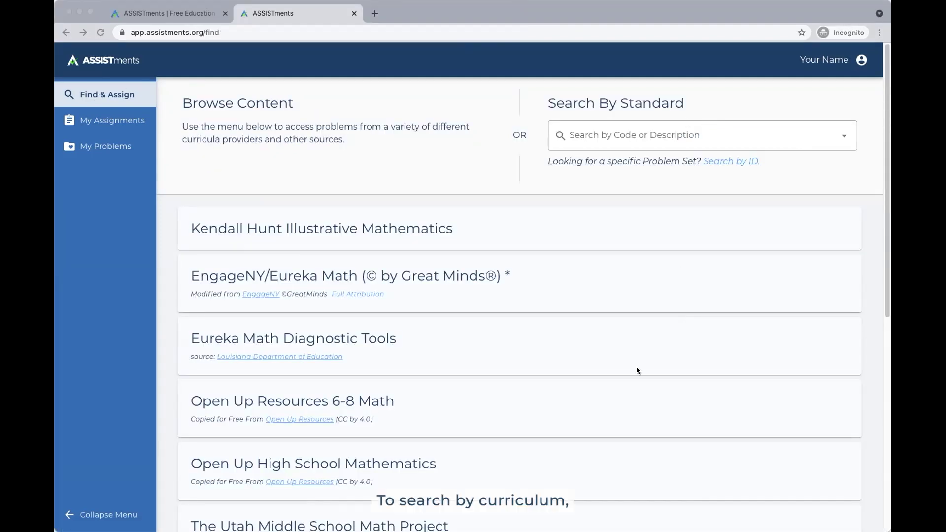
Browse Open Up Resources 6-8 Math > Grade 7 > Unit 2 to Lesson 2's student-facing task problems
{"action": "left_click", "coordinate": [501, 409]}
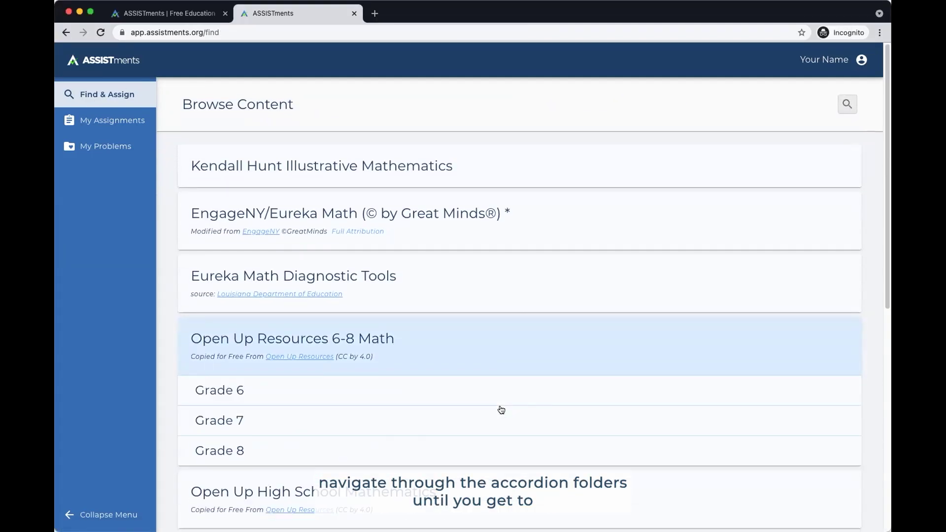
{"action": "scroll", "coordinate": [501, 410], "scroll_direction": "down", "scroll_amount": 2}
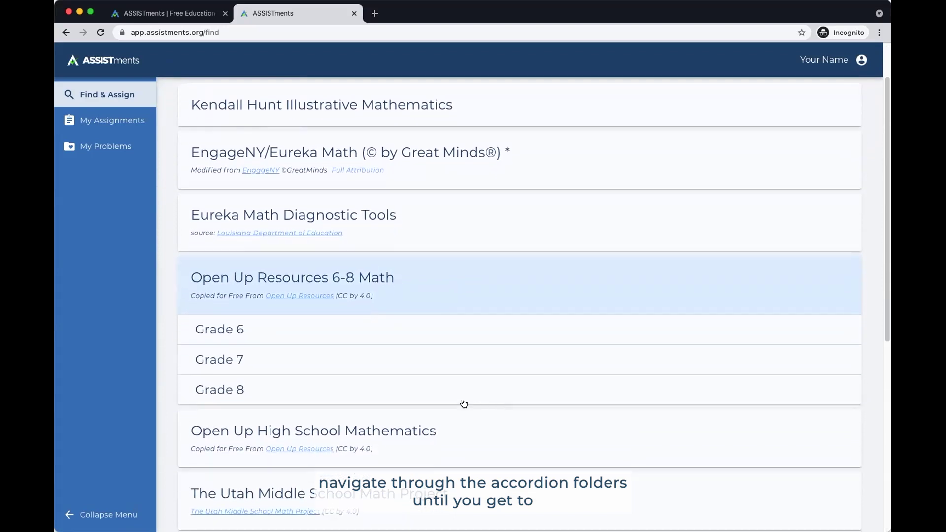
{"action": "left_click", "coordinate": [279, 369]}
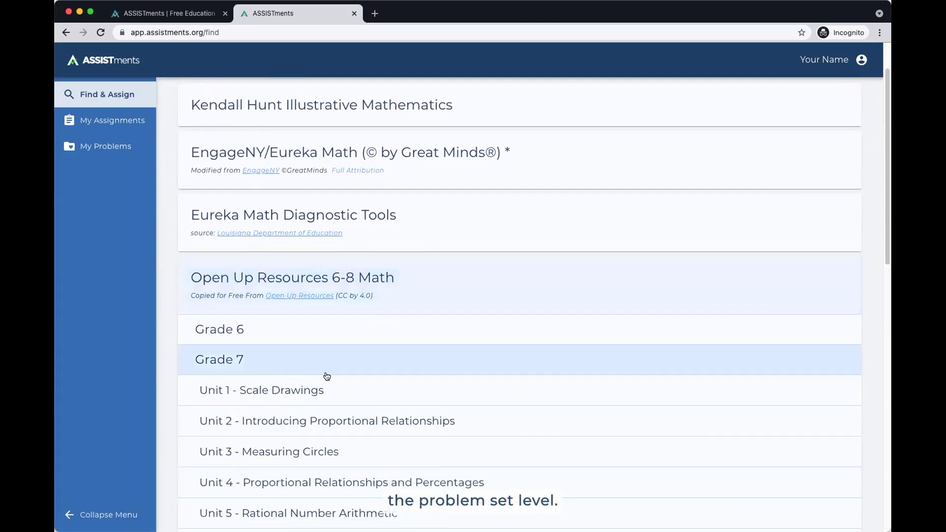
{"action": "left_click", "coordinate": [299, 422]}
{"action": "left_click", "coordinate": [298, 474]}
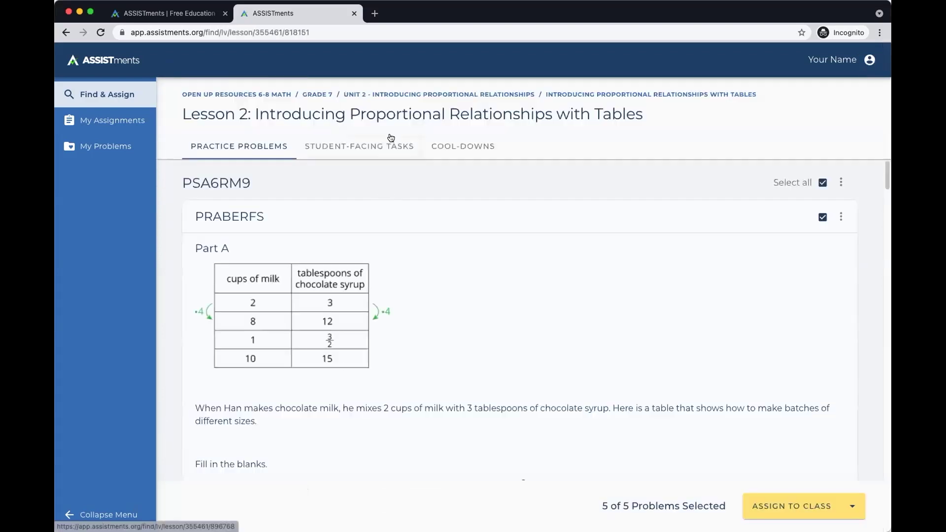
{"action": "left_click", "coordinate": [368, 143]}
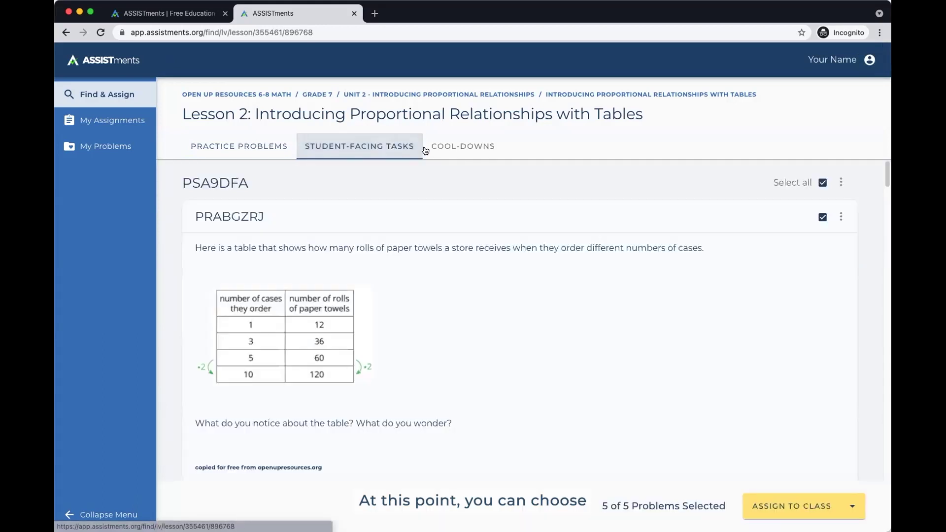
Deselect all problems, then select only problems PRABGZRJ and PRABGZRK
{"action": "left_click", "coordinate": [822, 184]}
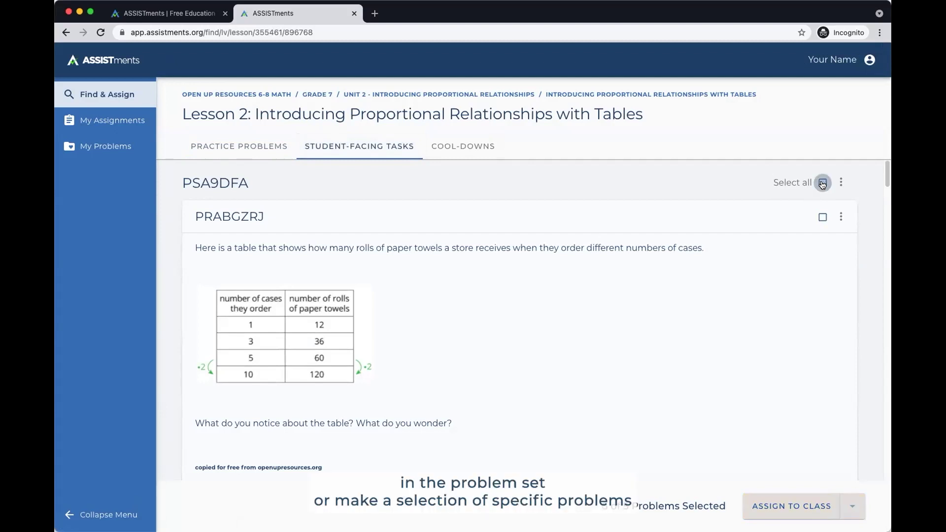
{"action": "left_click", "coordinate": [822, 217]}
{"action": "scroll", "coordinate": [782, 402], "scroll_direction": "down", "scroll_amount": 3}
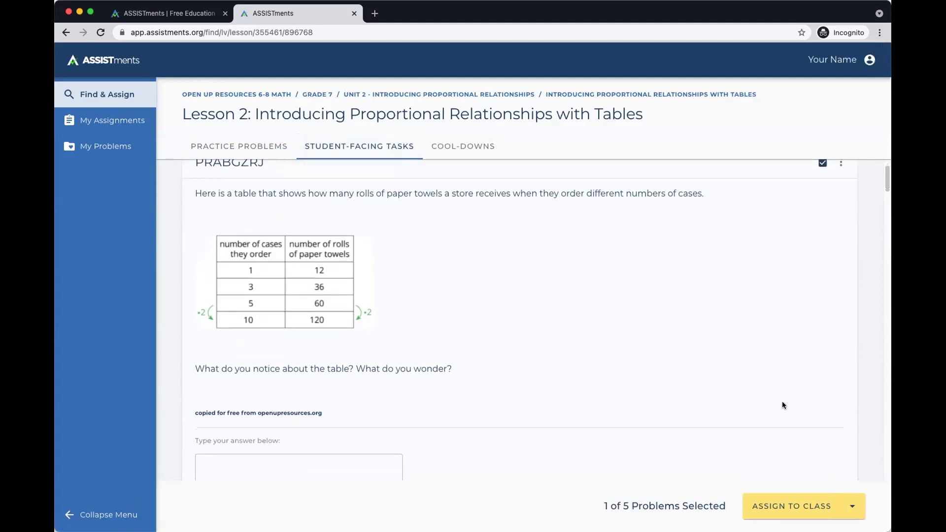
{"action": "scroll", "coordinate": [781, 405], "scroll_direction": "down", "scroll_amount": 4}
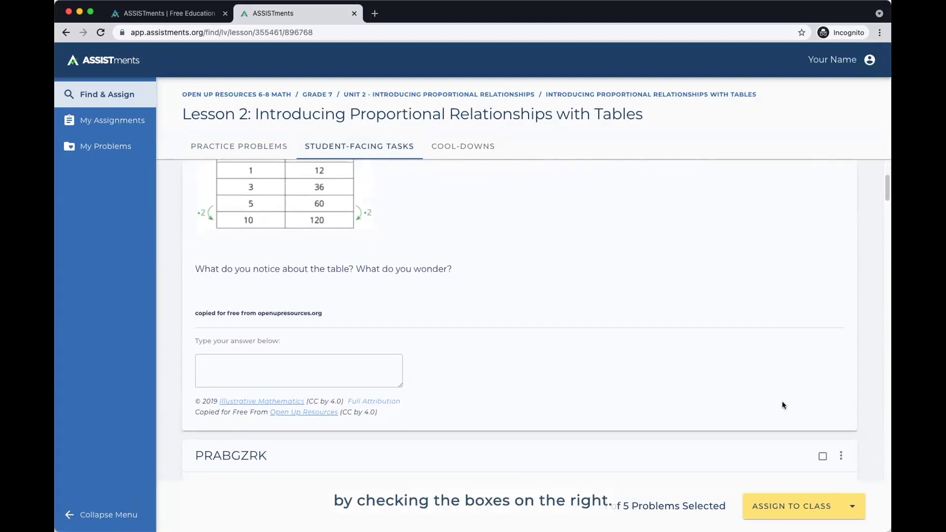
{"action": "left_click", "coordinate": [815, 406]}
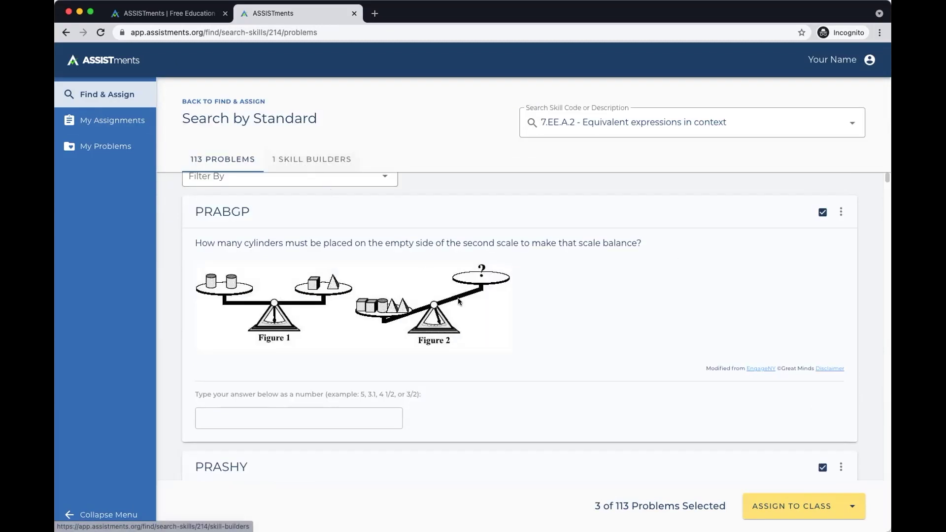
{"action": "scroll", "coordinate": [654, 365], "scroll_direction": "down", "scroll_amount": 2}
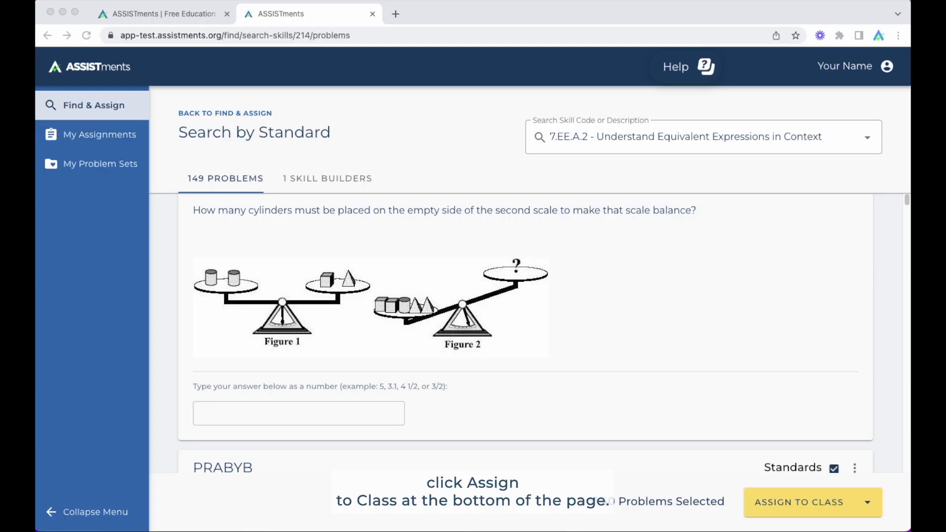
Assign the selected problems as 'Monday Homework', closing the class import/sync window without changes
{"action": "left_click", "coordinate": [826, 502]}
{"action": "left_click", "coordinate": [826, 504]}
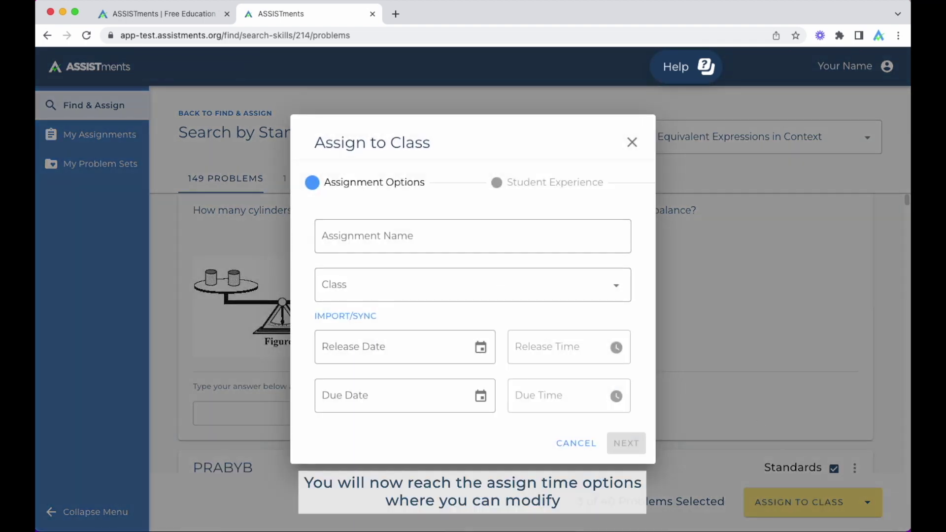
{"action": "left_click", "coordinate": [351, 233]}
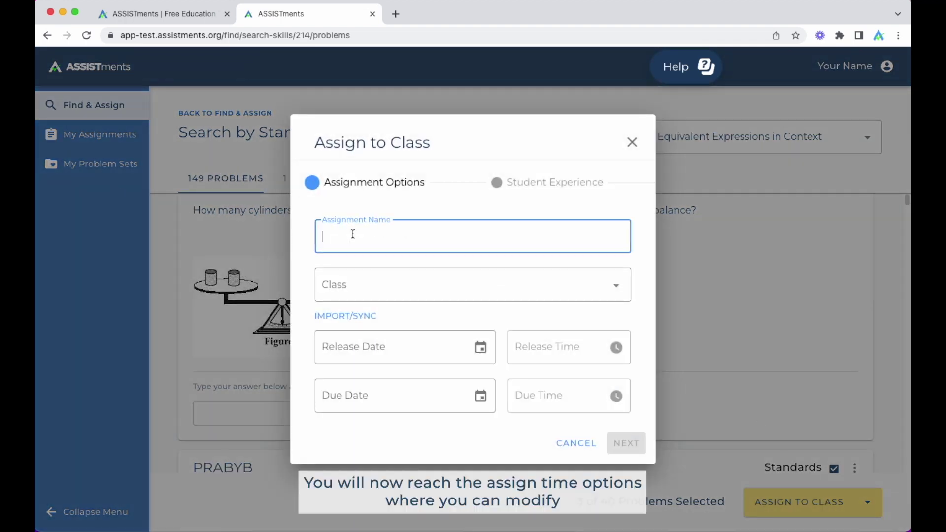
{"action": "type", "text": "Monday H"}
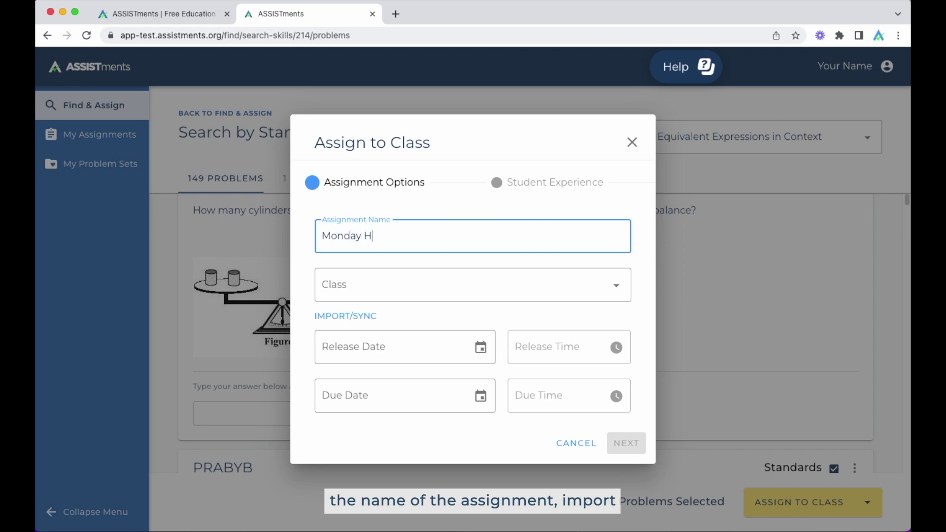
{"action": "type", "text": "omework"}
{"action": "key", "text": "Tab"}
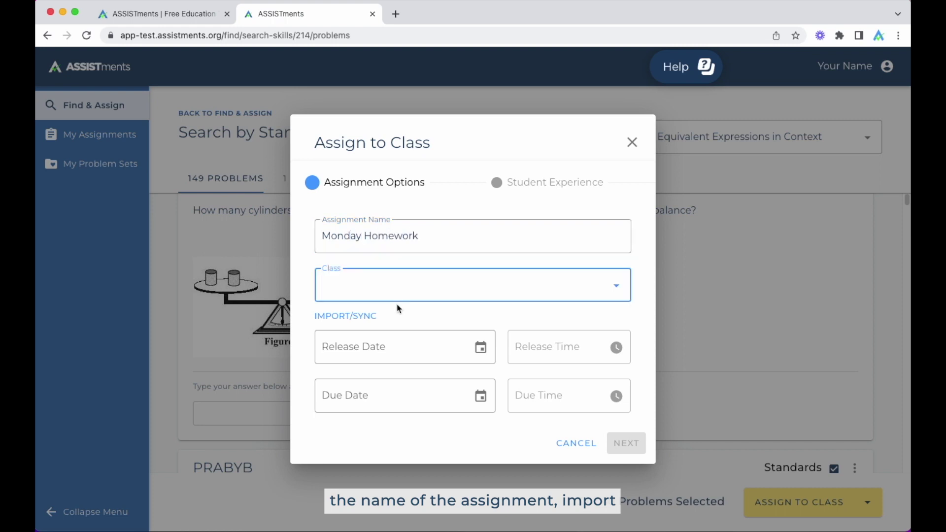
{"action": "left_click", "coordinate": [364, 318]}
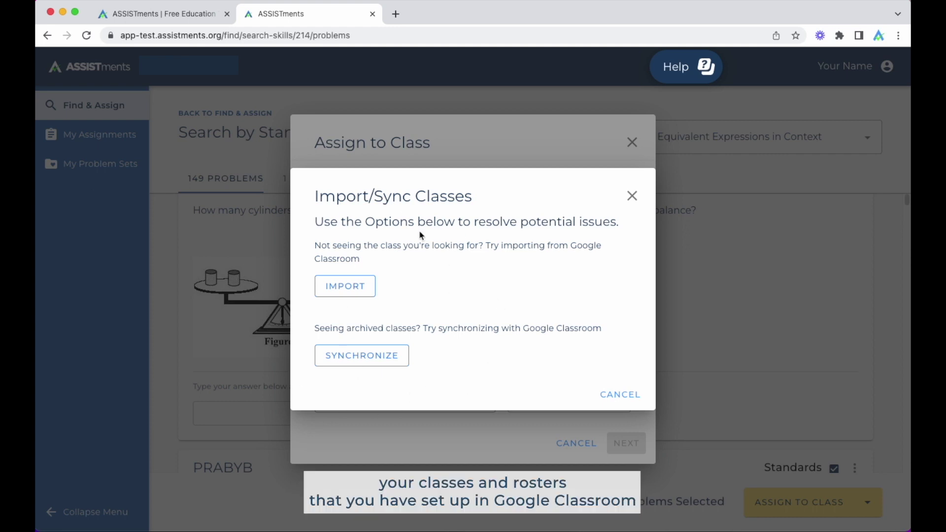
{"action": "left_click", "coordinate": [633, 196]}
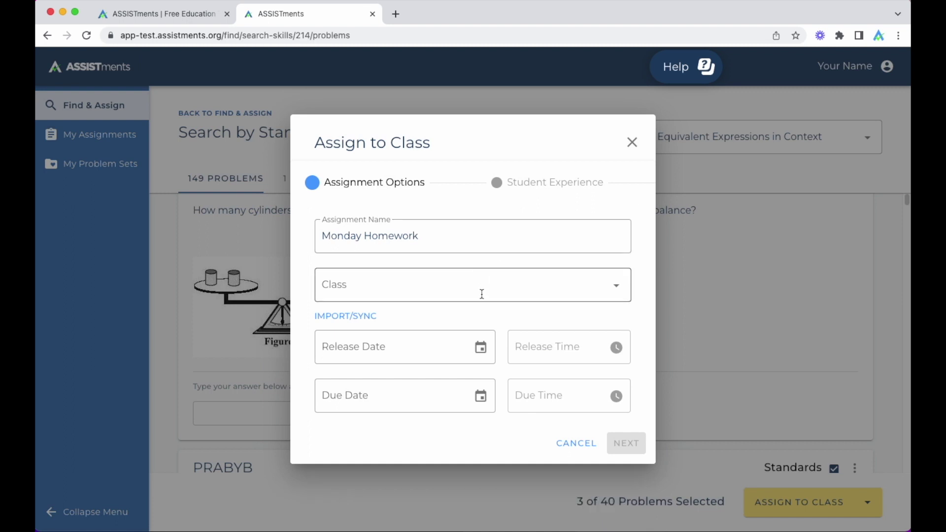
Choose My Math Class and remove the demo student so only one student is assigned
{"action": "left_click", "coordinate": [616, 285]}
{"action": "left_click", "coordinate": [429, 329]}
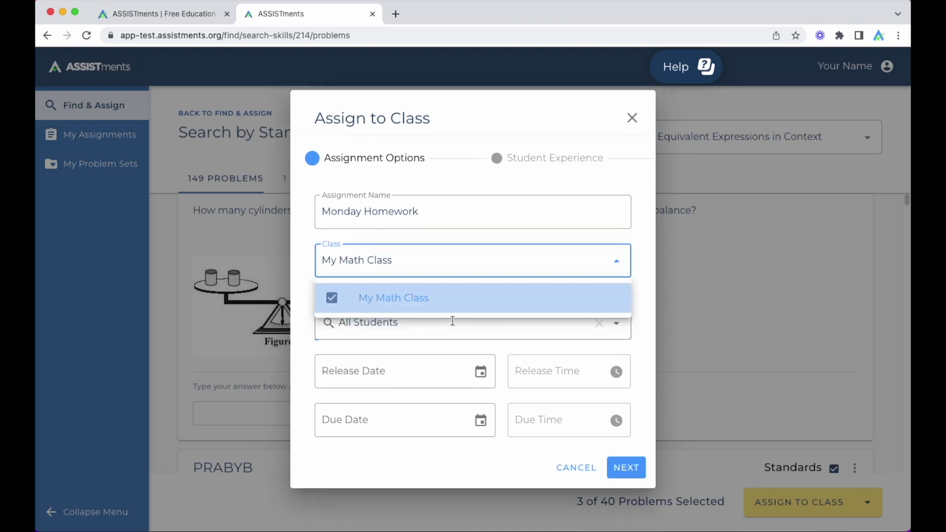
{"action": "left_click", "coordinate": [617, 260]}
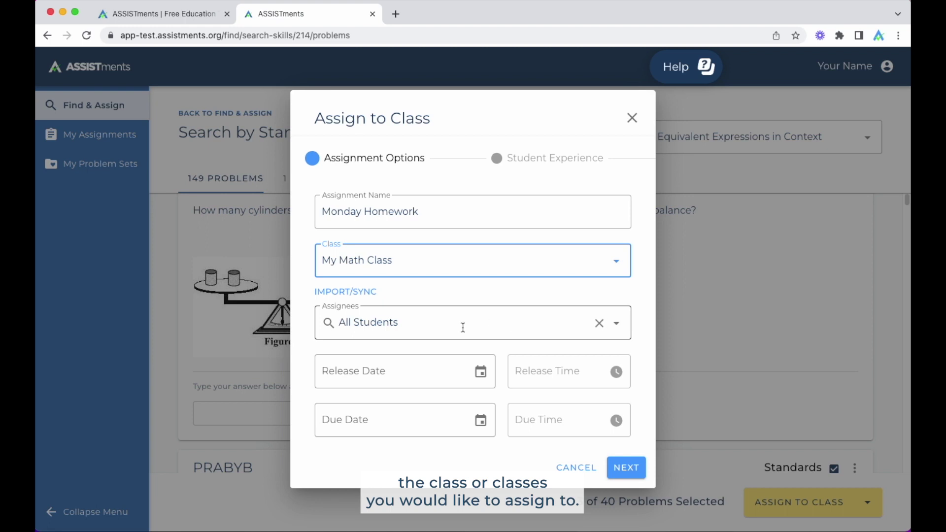
{"action": "left_click", "coordinate": [616, 322]}
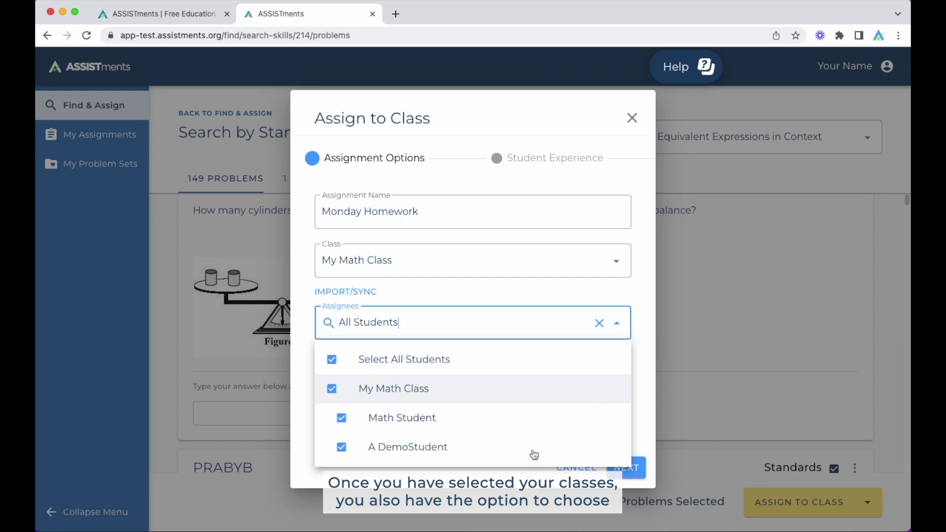
{"action": "left_click", "coordinate": [494, 453]}
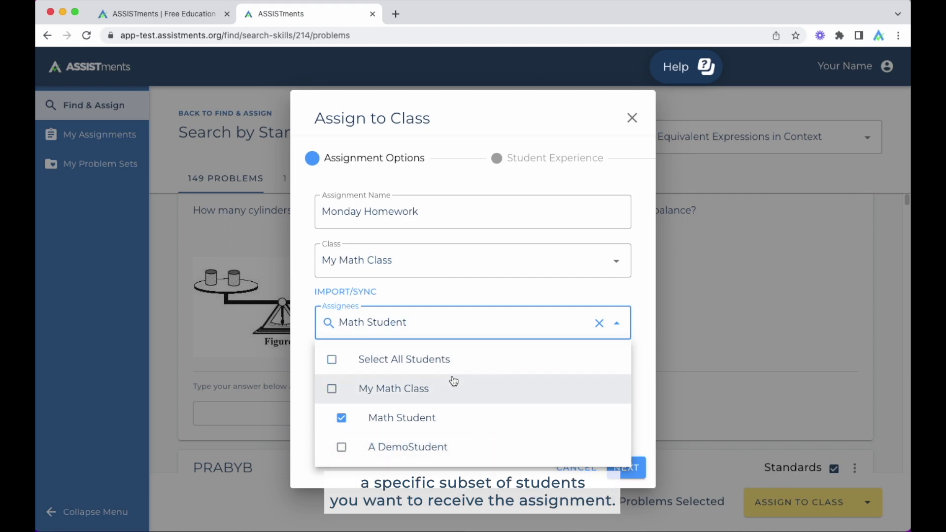
{"action": "left_click", "coordinate": [616, 325]}
Set the release date to December 29 and continue to student experience settings
{"action": "left_click", "coordinate": [435, 428]}
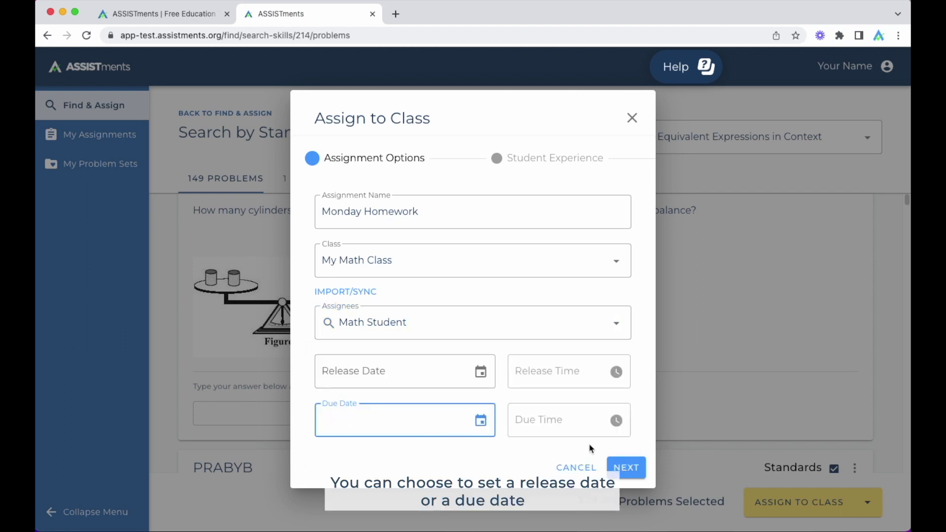
{"action": "left_click", "coordinate": [438, 382]}
{"action": "left_click", "coordinate": [434, 332]}
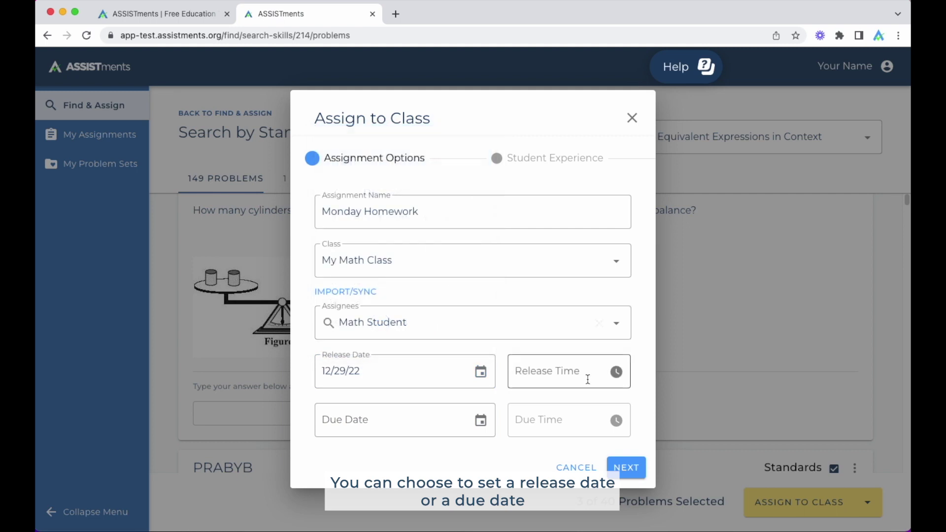
{"action": "left_click", "coordinate": [588, 376]}
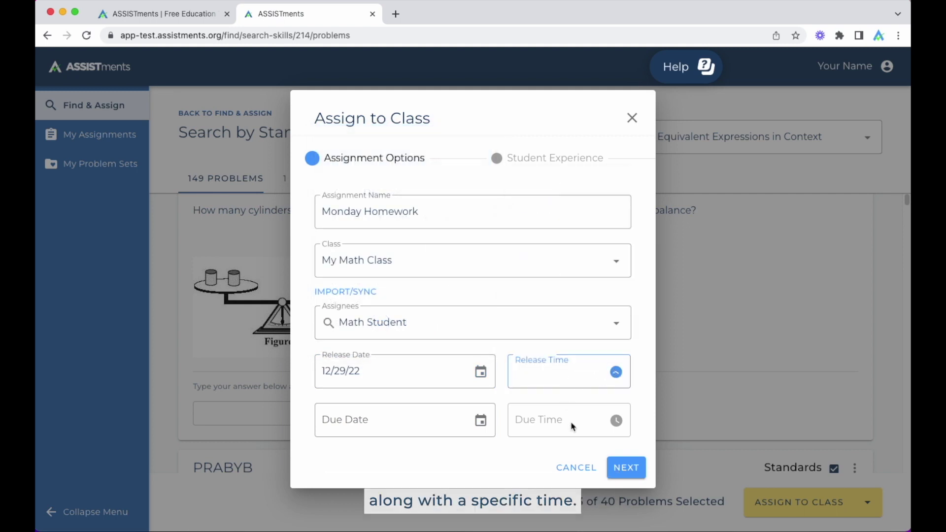
{"action": "left_click", "coordinate": [624, 467]}
Keep Linear problem order and review the test mode and time limit explanations
{"action": "left_click", "coordinate": [454, 256]}
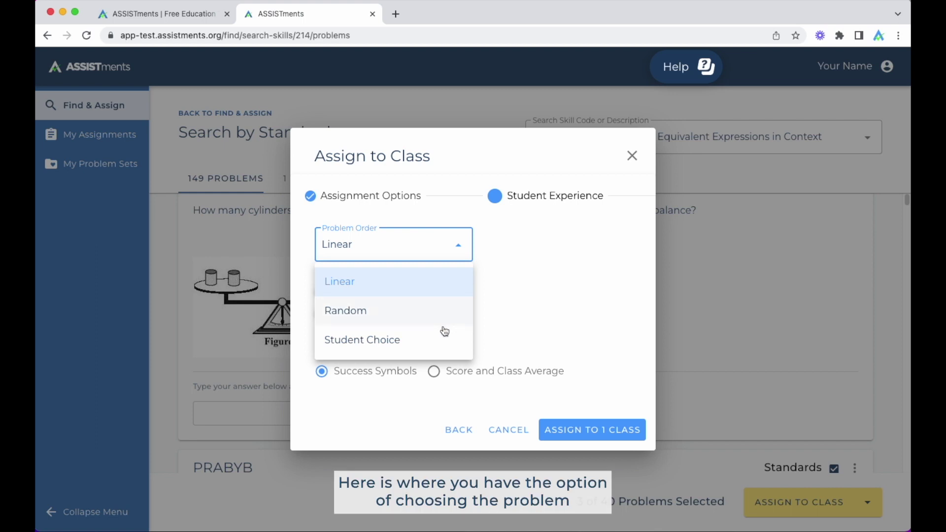
{"action": "left_click", "coordinate": [461, 252]}
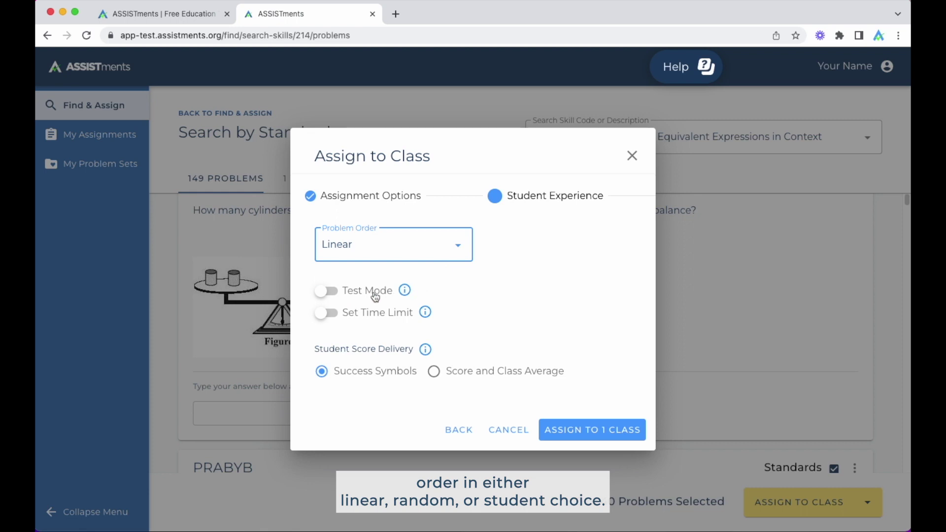
{"action": "left_click", "coordinate": [411, 296]}
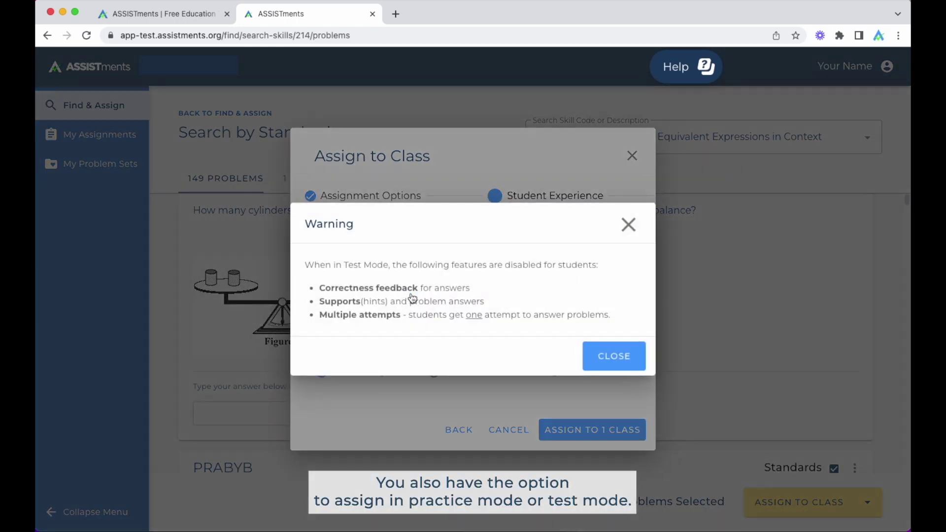
{"action": "left_click", "coordinate": [629, 354]}
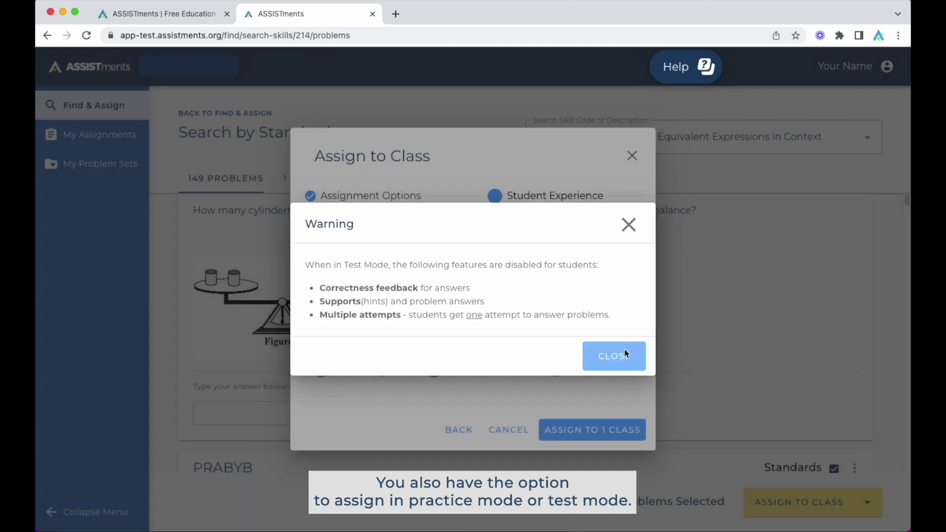
{"action": "left_click", "coordinate": [425, 314]}
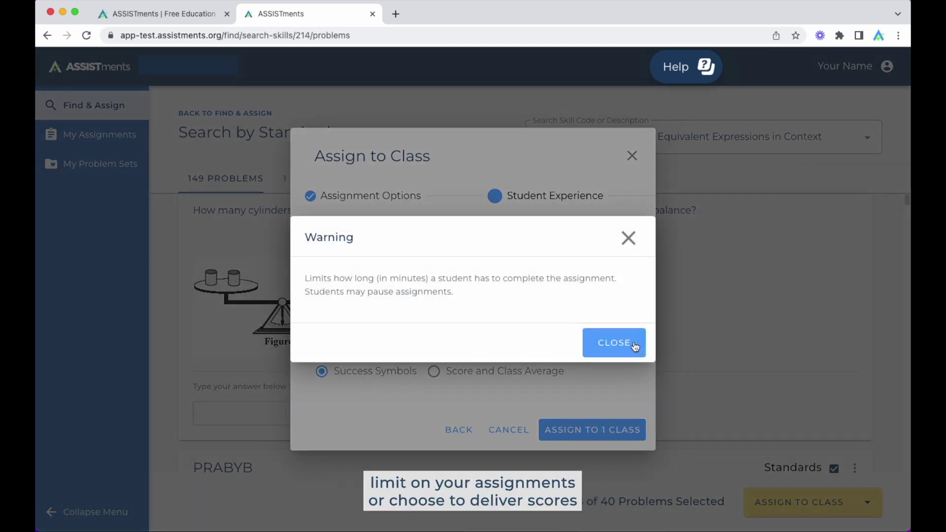
{"action": "left_click", "coordinate": [635, 347]}
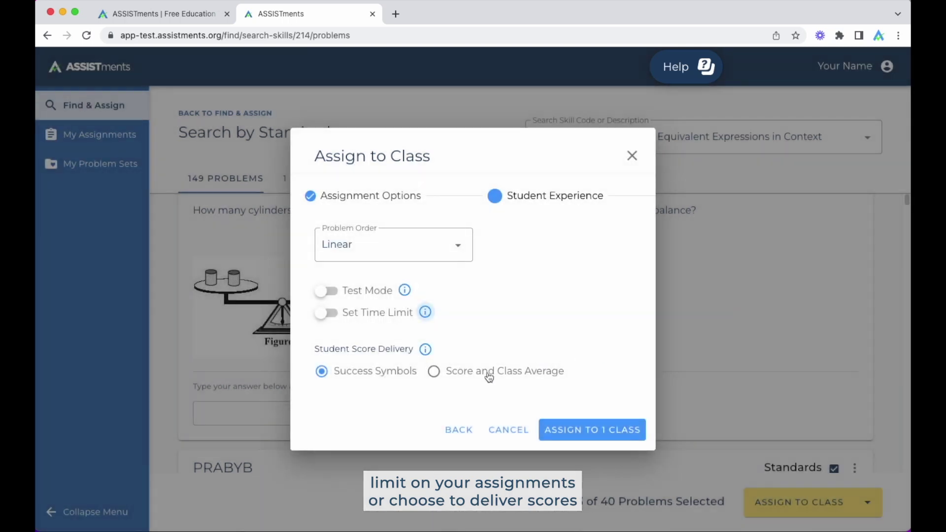
Keep Success Symbols for score delivery and assign Monday Homework to the class
{"action": "left_click", "coordinate": [425, 349]}
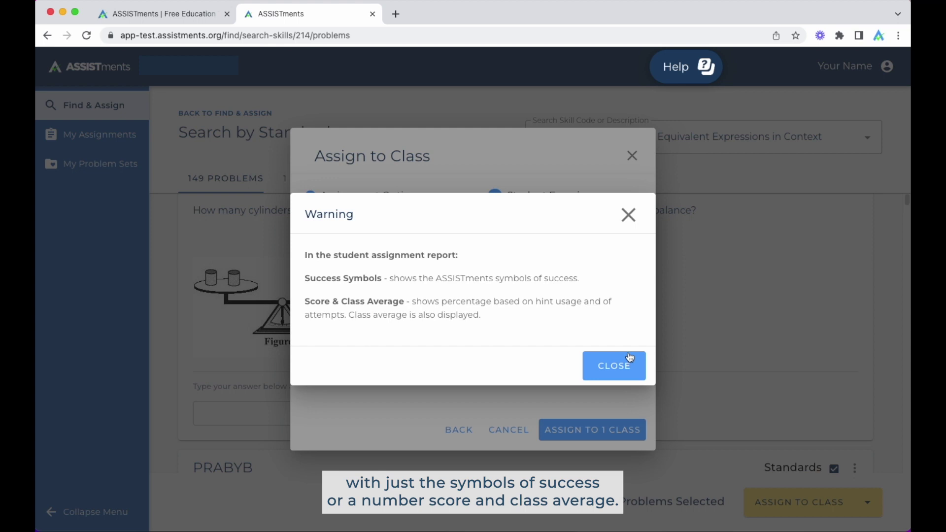
{"action": "left_click", "coordinate": [630, 356]}
{"action": "left_click", "coordinate": [433, 372]}
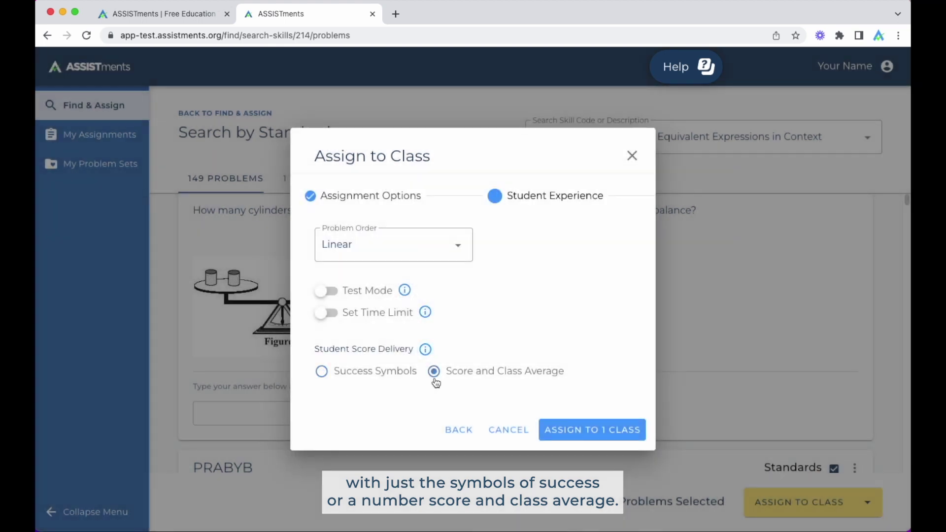
{"action": "left_click", "coordinate": [323, 377]}
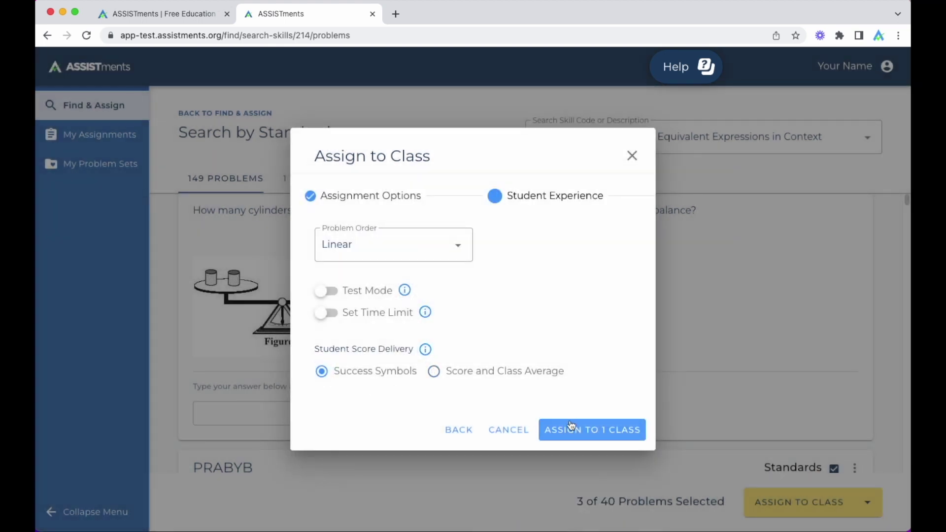
{"action": "left_click", "coordinate": [614, 438]}
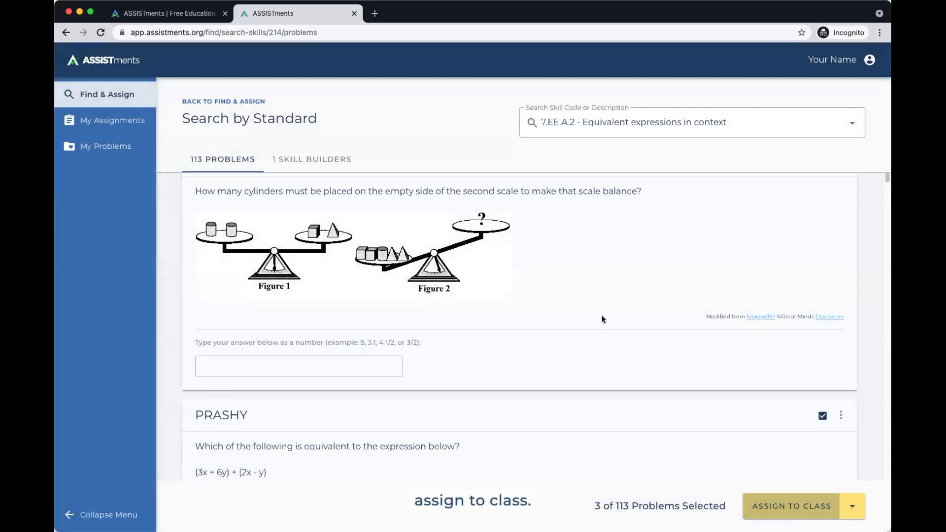
Go to My Assignments from the left sidebar
{"action": "left_click", "coordinate": [132, 127]}
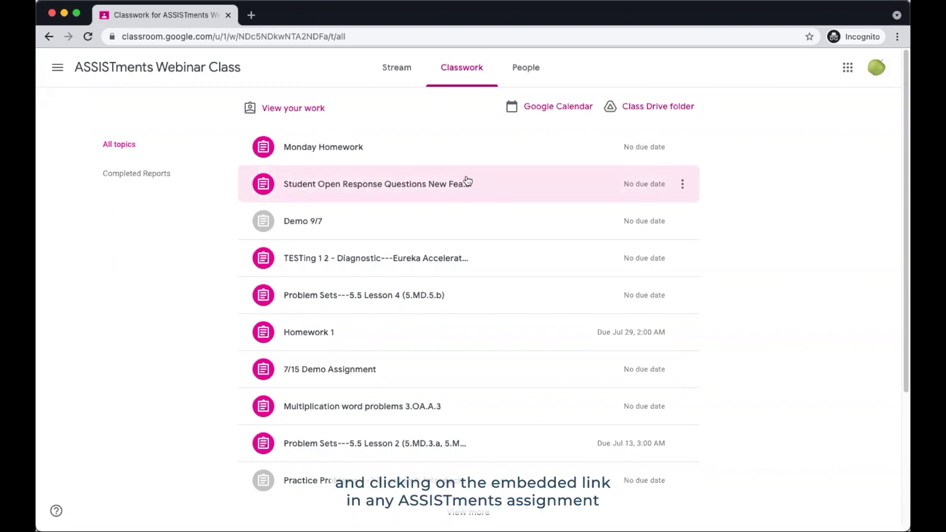
Expand Monday Homework on the Classwork tab and follow its ASSISTments assignment link
{"action": "left_click", "coordinate": [338, 146]}
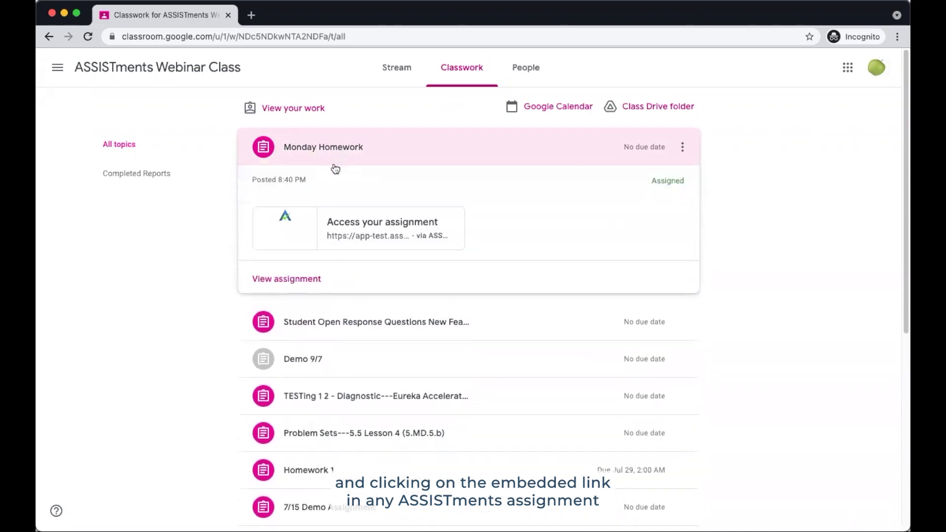
{"action": "left_click", "coordinate": [344, 232]}
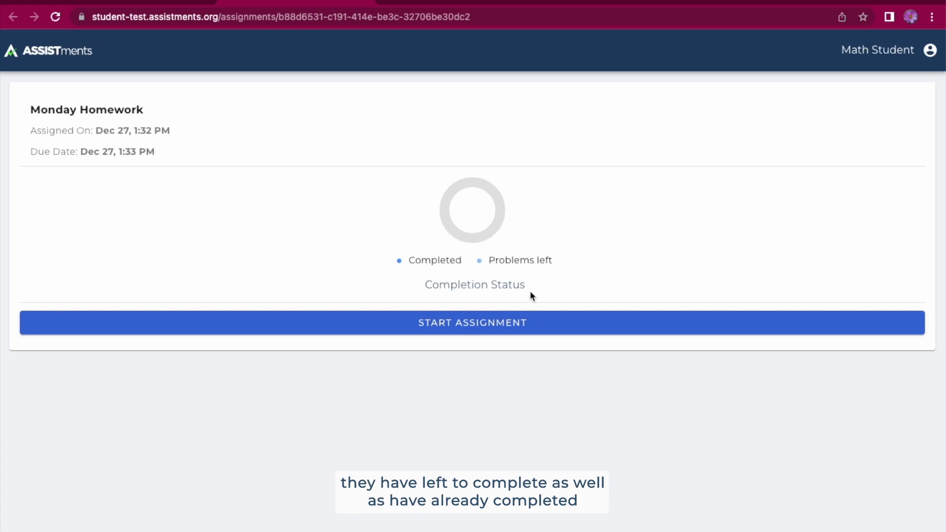
Start the Monday Homework assignment from its progress card
{"action": "left_click", "coordinate": [532, 323]}
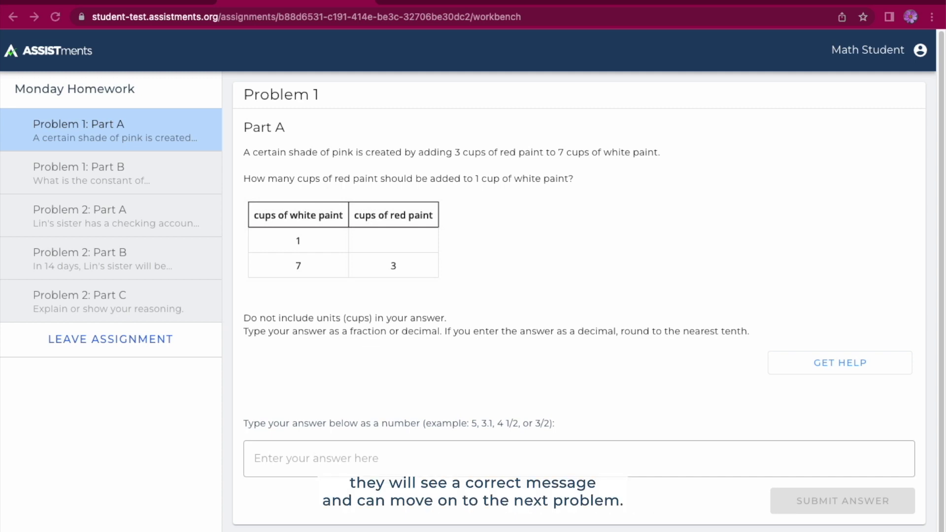
Answer Problem 1 Part A with 3/7, then try 7/3 on Part B
{"action": "left_click", "coordinate": [313, 471]}
{"action": "type", "text": "3/7"}
{"action": "key", "text": "Return"}
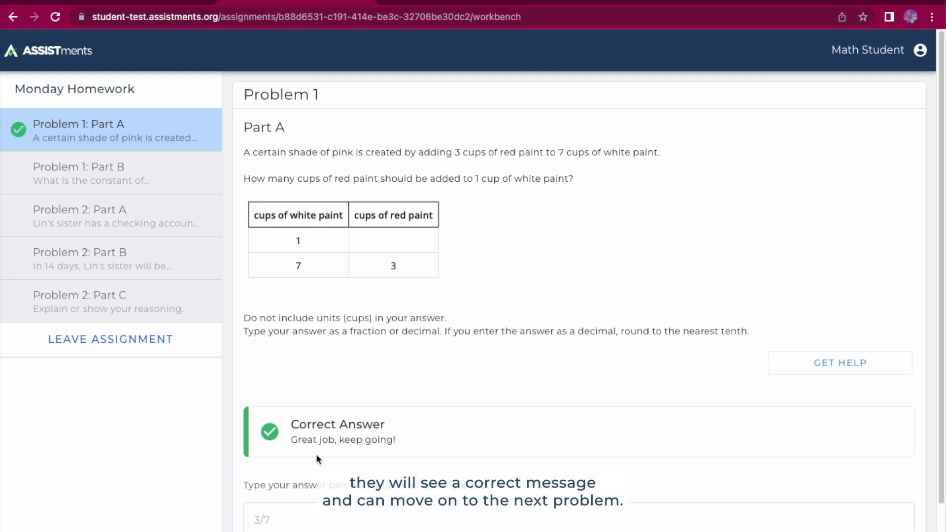
{"action": "left_click", "coordinate": [835, 527]}
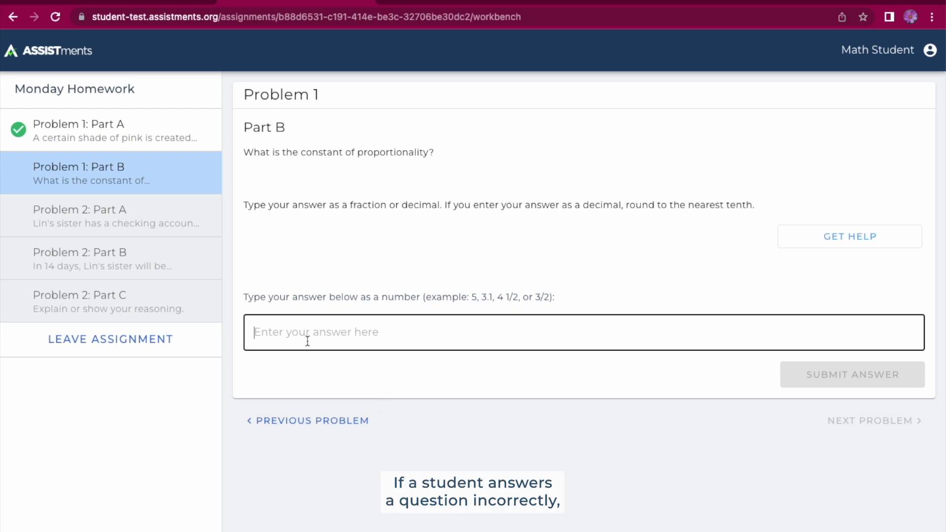
{"action": "type", "text": "7/3"}
{"action": "key", "text": "Return"}
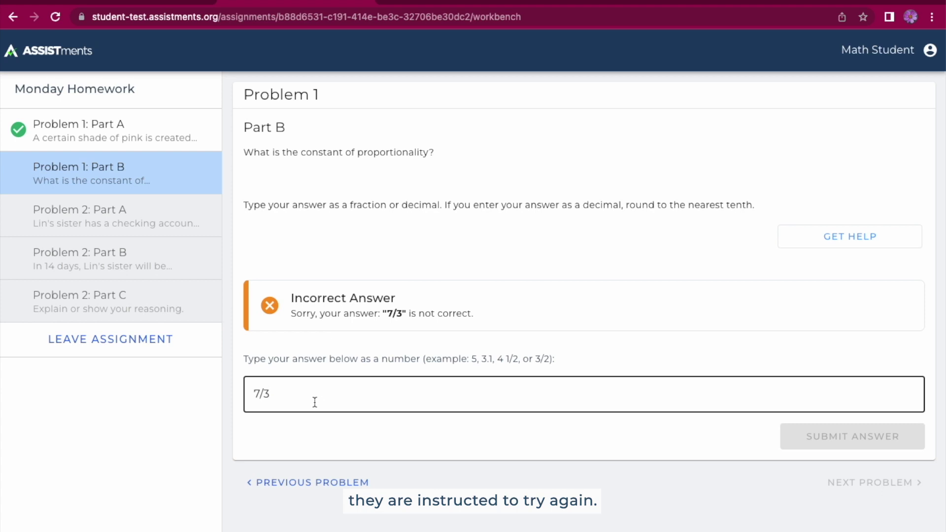
Replace Part B's answer with 3/7 and submit it
{"action": "key", "text": "BackSpace"}
{"action": "key", "text": "BackSpace"}
{"action": "key", "text": "BackSpace"}
{"action": "type", "text": "3"}
{"action": "key", "text": "BackSpace"}
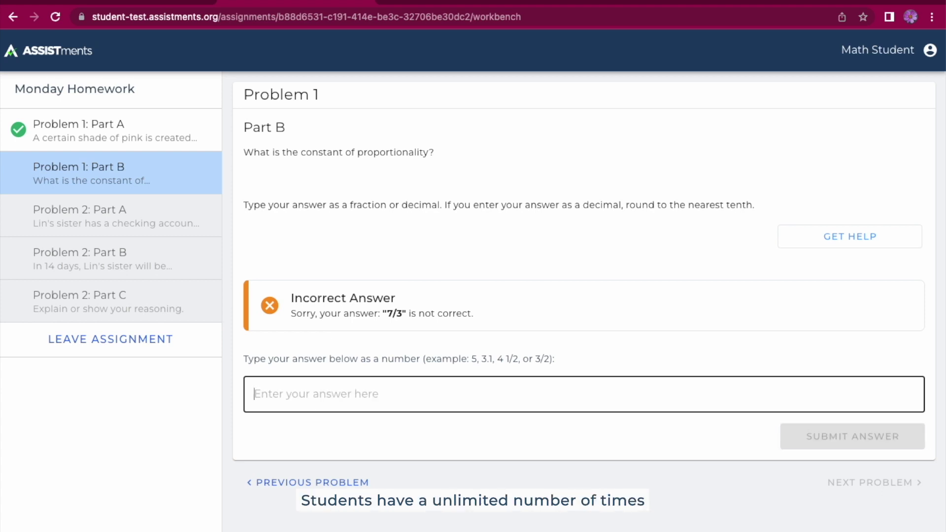
{"action": "type", "text": "3"}
{"action": "left_click", "coordinate": [841, 443]}
{"action": "left_click", "coordinate": [384, 397]}
{"action": "type", "text": "/7"}
{"action": "left_click", "coordinate": [828, 443]}
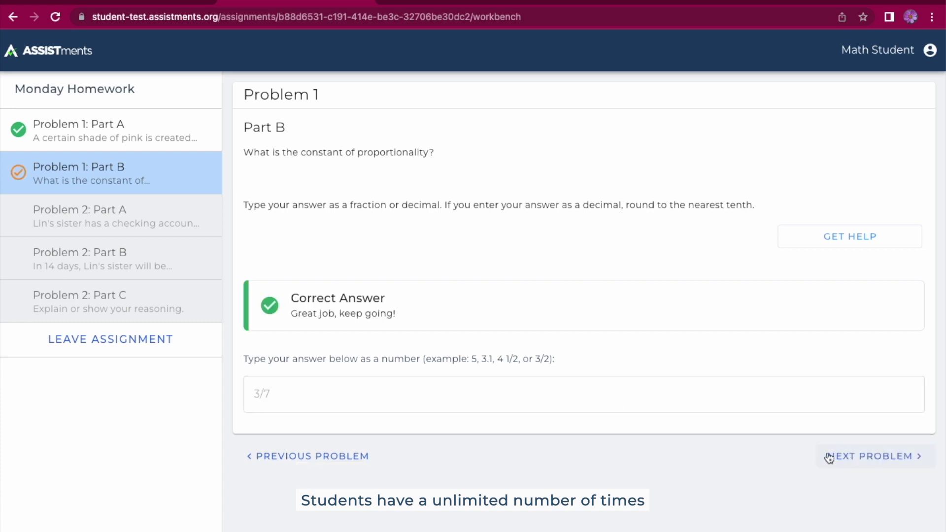
Go to Problem 2 Part A and submit 9.23 as the answer
{"action": "left_click", "coordinate": [829, 457]}
{"action": "type", "text": "9.23"}
{"action": "key", "text": "Return"}
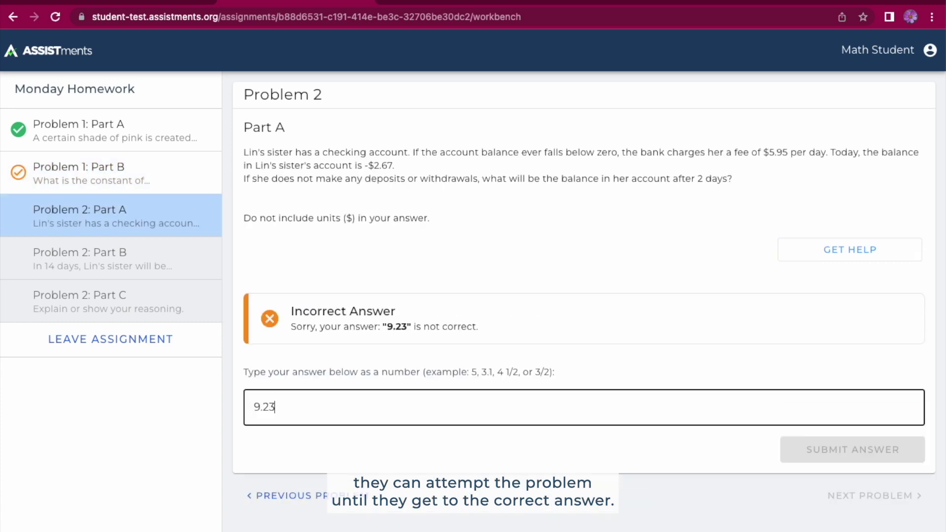
Request two hints for Problem 2 Part A
{"action": "left_click", "coordinate": [823, 254]}
{"action": "left_click", "coordinate": [832, 287]}
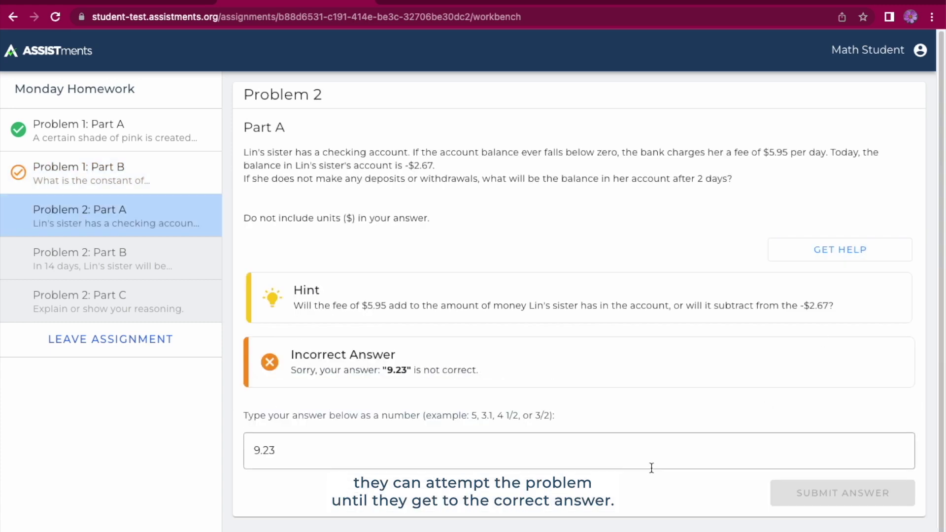
{"action": "left_click", "coordinate": [651, 468]}
{"action": "left_click", "coordinate": [798, 250]}
{"action": "left_click", "coordinate": [818, 286]}
Replace the answer 9.23 with -14.53 and submit it
{"action": "left_click", "coordinate": [281, 528]}
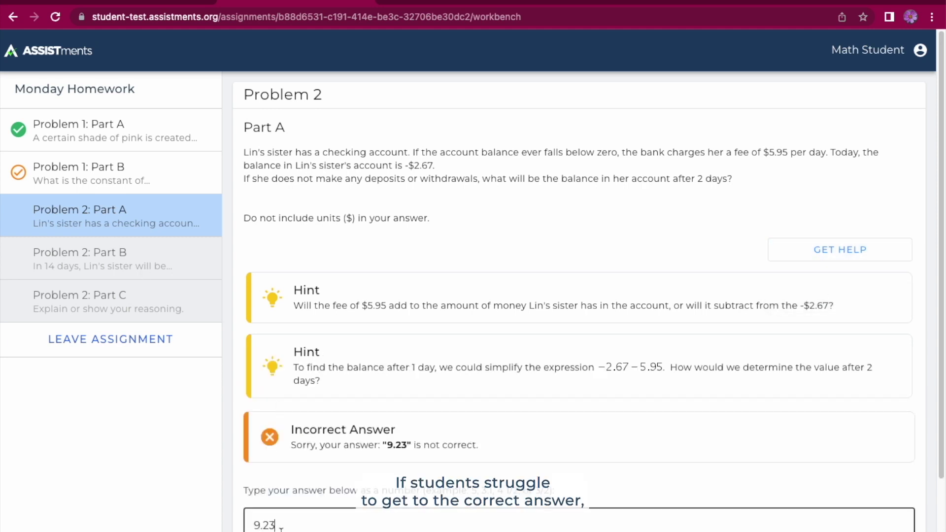
{"action": "key", "text": "BackSpace"}
{"action": "key", "text": "BackSpace"}
{"action": "key", "text": "BackSpace"}
{"action": "key", "text": "BackSpace"}
{"action": "type", "text": "-14."}
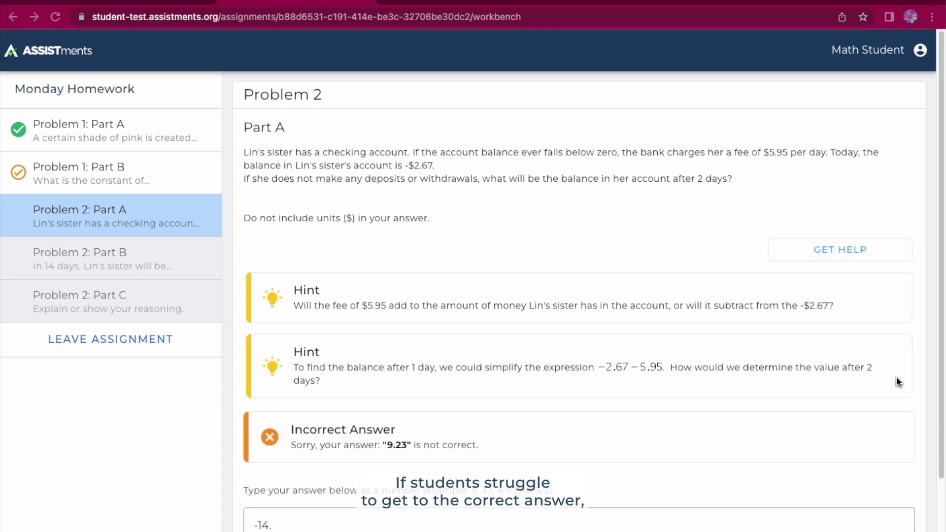
{"action": "type", "text": "53"}
{"action": "scroll", "coordinate": [388, 430], "scroll_direction": "down", "scroll_amount": 2}
{"action": "key", "text": "Return"}
Correct the answer to -14.57, submit it, and advance to Problem 2 Part B
{"action": "left_click", "coordinate": [388, 430]}
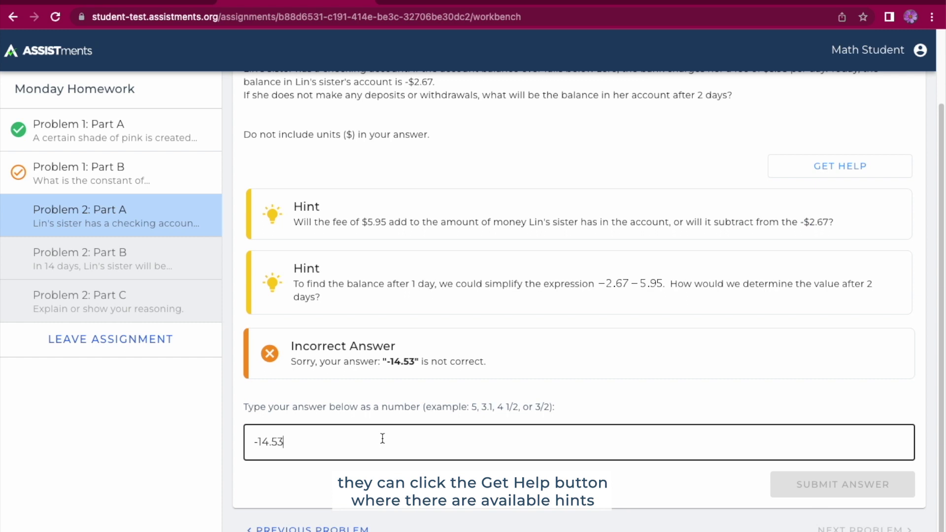
{"action": "key", "text": "BackSpace"}
{"action": "key", "text": "BackSpace"}
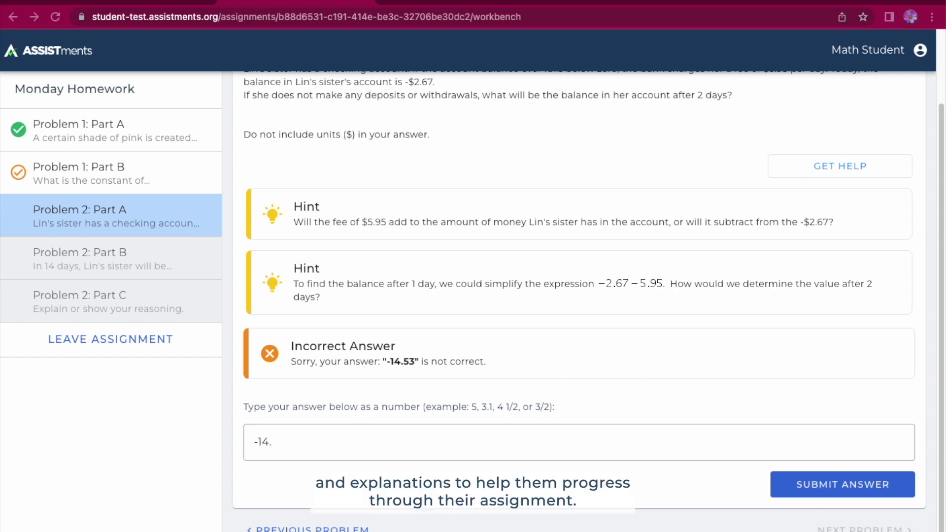
{"action": "left_click", "coordinate": [443, 431]}
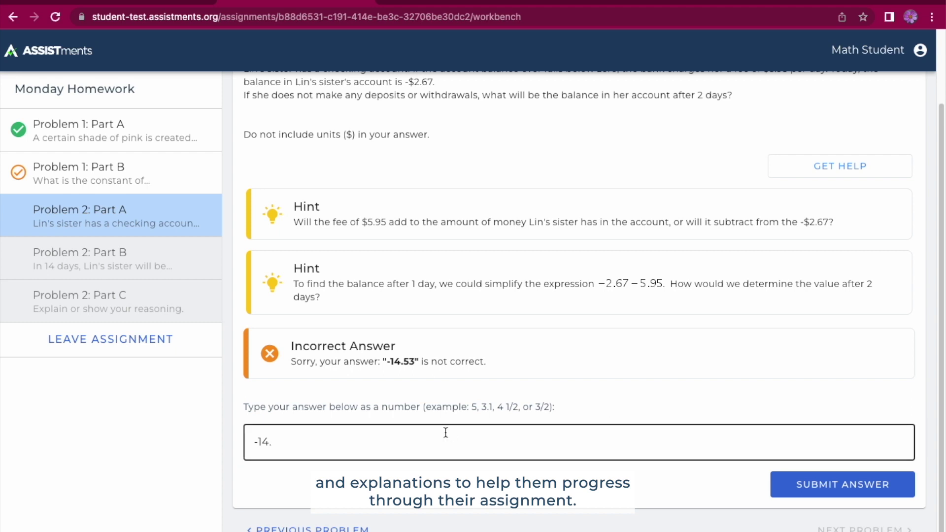
{"action": "type", "text": "57"}
{"action": "left_click", "coordinate": [809, 484]}
{"action": "left_click", "coordinate": [854, 526]}
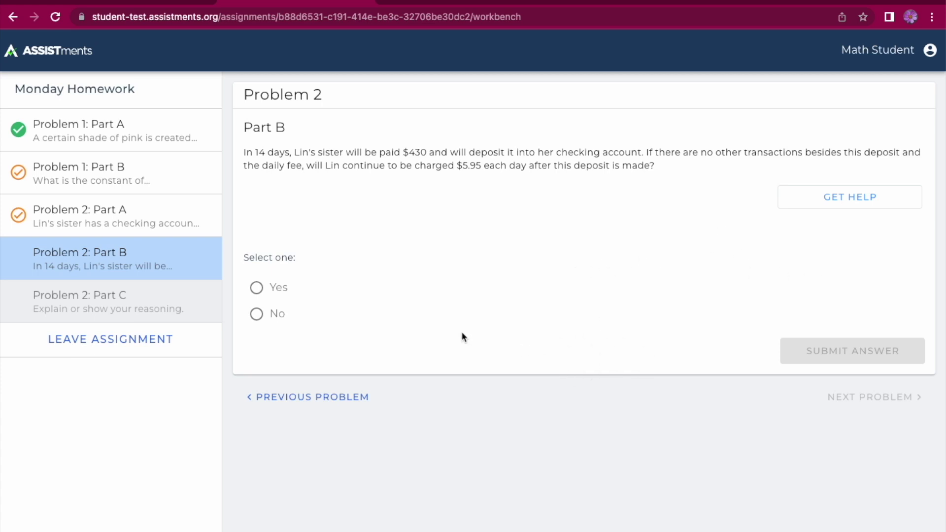
Return to Problem 2 Part A, request a third hint, and reveal the answer -14.57
{"action": "left_click", "coordinate": [101, 208]}
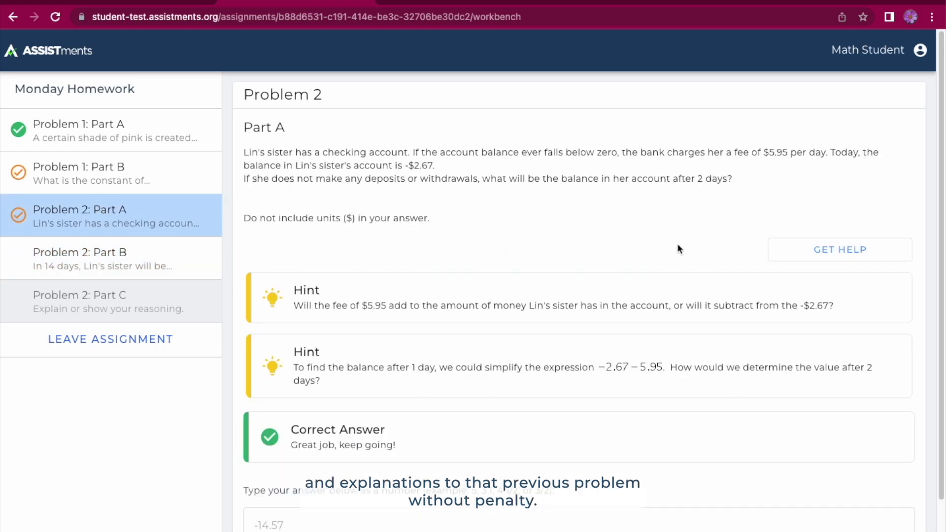
{"action": "left_click", "coordinate": [882, 248]}
{"action": "left_click", "coordinate": [874, 289]}
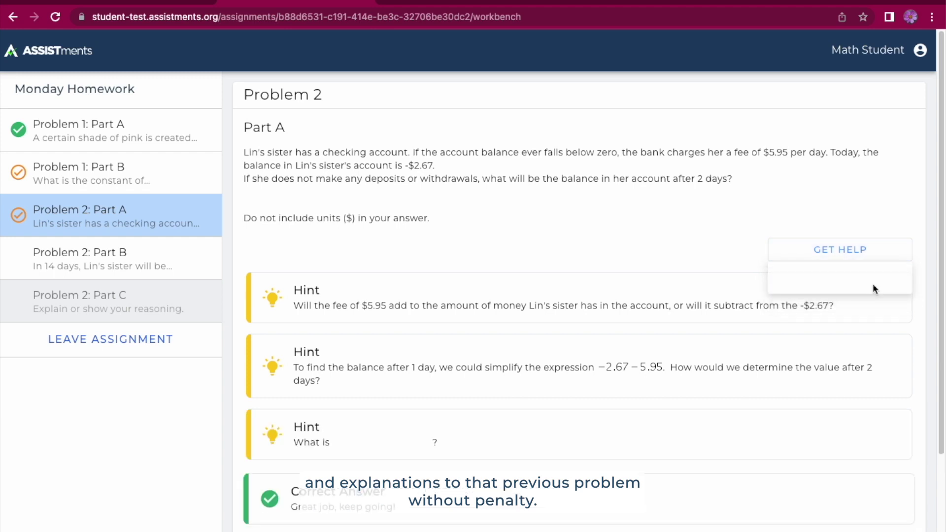
{"action": "left_click", "coordinate": [862, 249]}
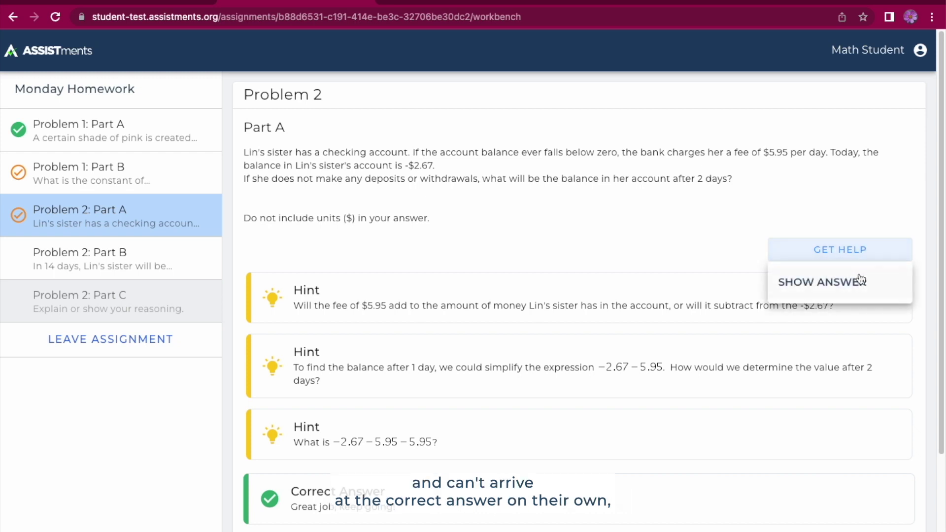
{"action": "left_click", "coordinate": [860, 281]}
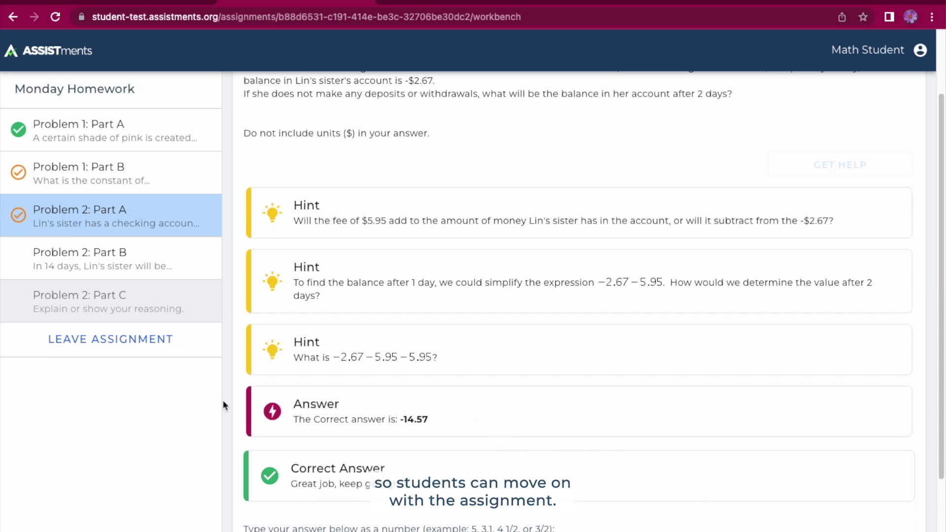
Answer Problem 2 Part B with No and submit it
{"action": "left_click", "coordinate": [98, 259]}
{"action": "left_click", "coordinate": [256, 313]}
{"action": "left_click", "coordinate": [823, 350]}
Enter 'Typed out answer' as the open response for Part C and submit it
{"action": "left_click", "coordinate": [848, 433]}
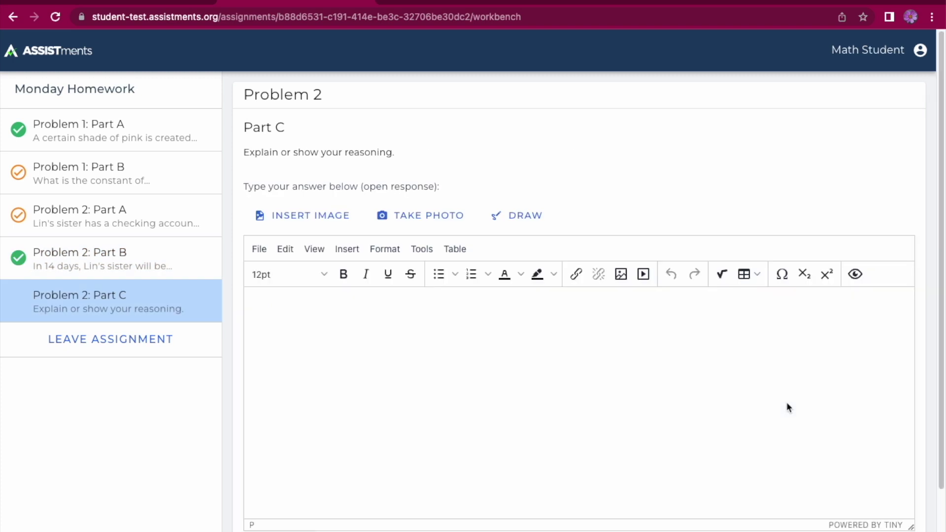
{"action": "type", "text": "Typed "}
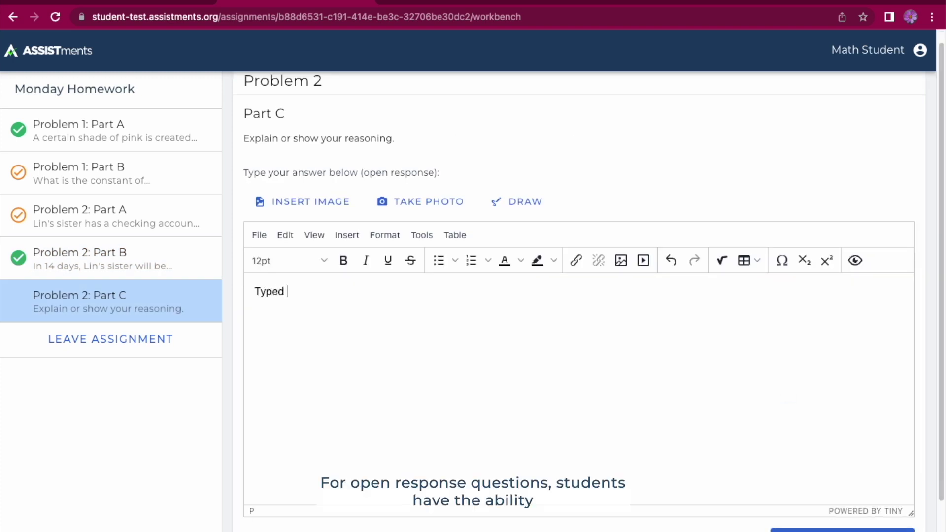
{"action": "type", "text": "out answer"}
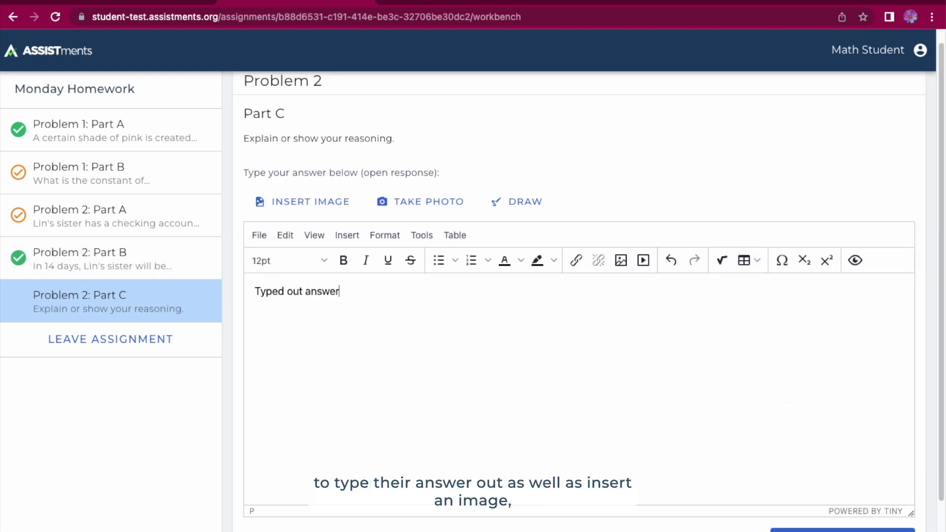
{"action": "scroll", "coordinate": [870, 503], "scroll_direction": "down", "scroll_amount": 2}
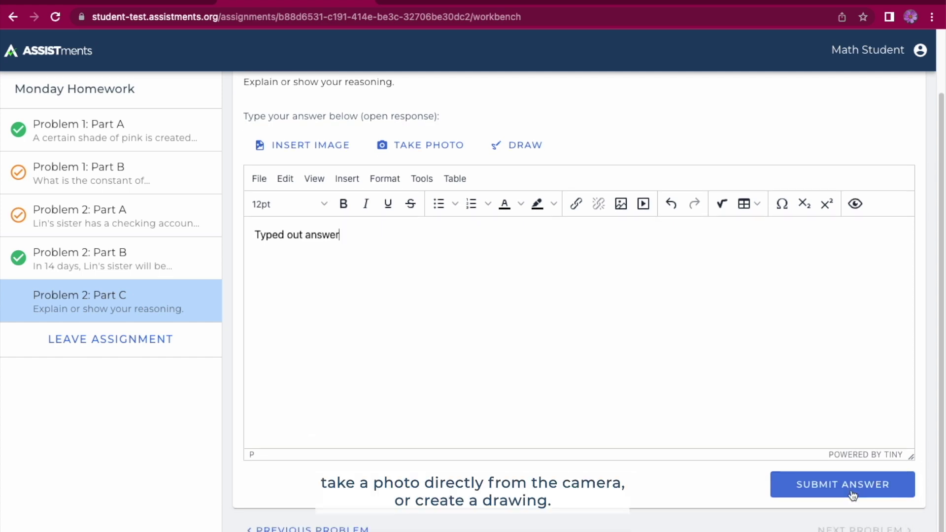
{"action": "left_click", "coordinate": [852, 495]}
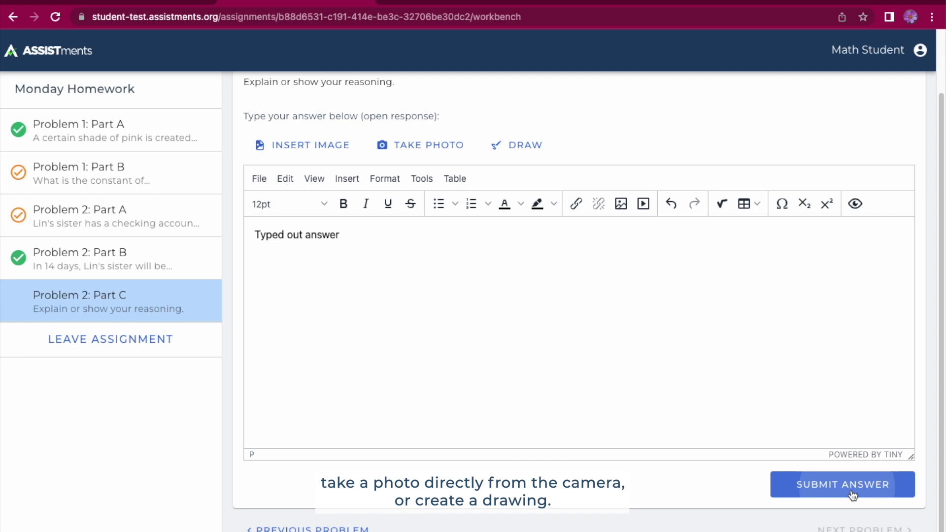
Finish Monday Homework to bring up its Score, Class Average and Hint Usage report
{"action": "left_click", "coordinate": [845, 494]}
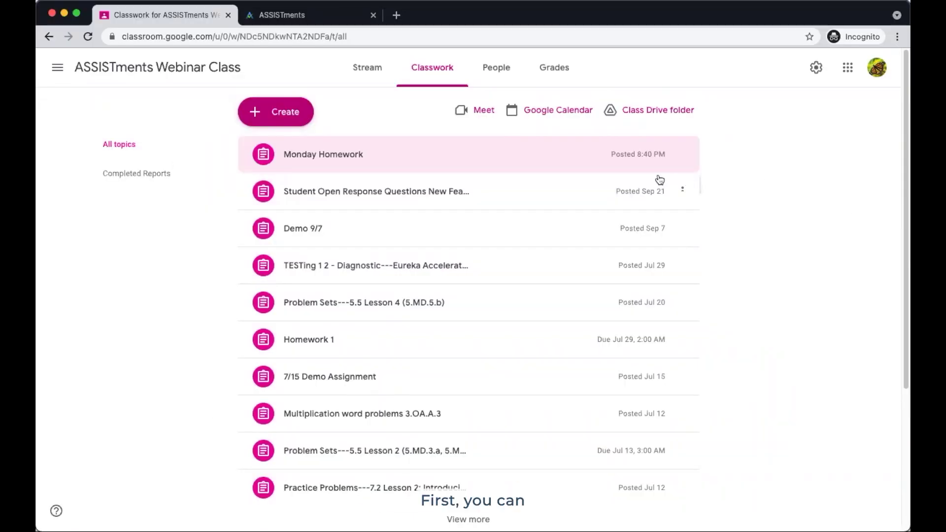
Expand the Monday Homework post, view its ASSISTments report via Access your assignment, then close that tab
{"action": "left_click", "coordinate": [479, 150]}
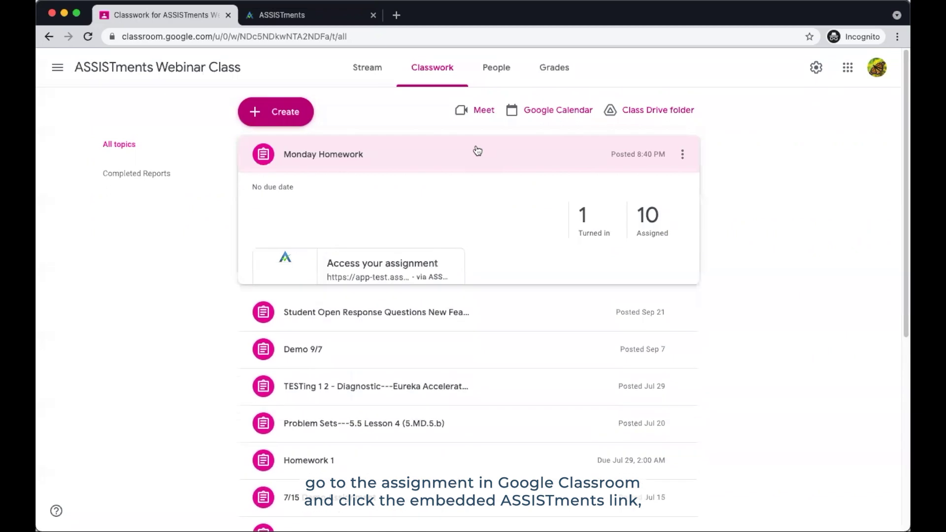
{"action": "left_click", "coordinate": [406, 269]}
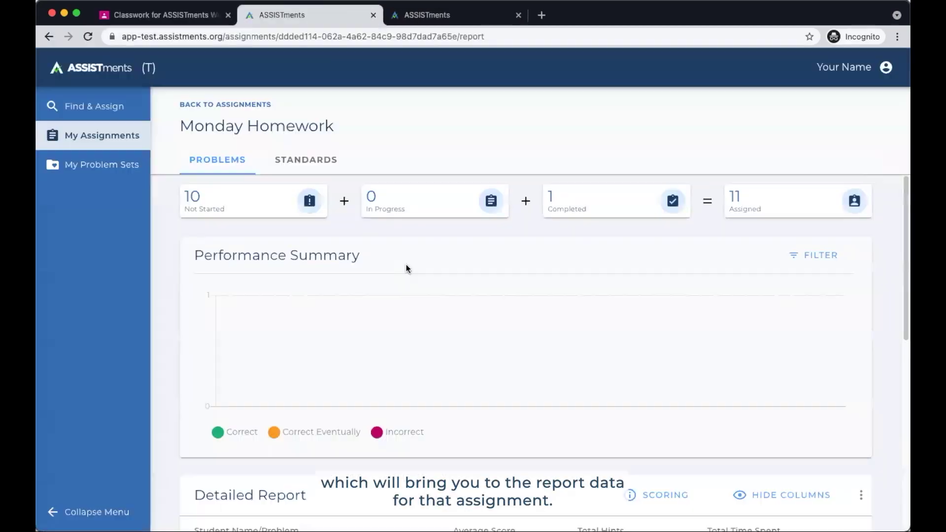
{"action": "left_click", "coordinate": [374, 16]}
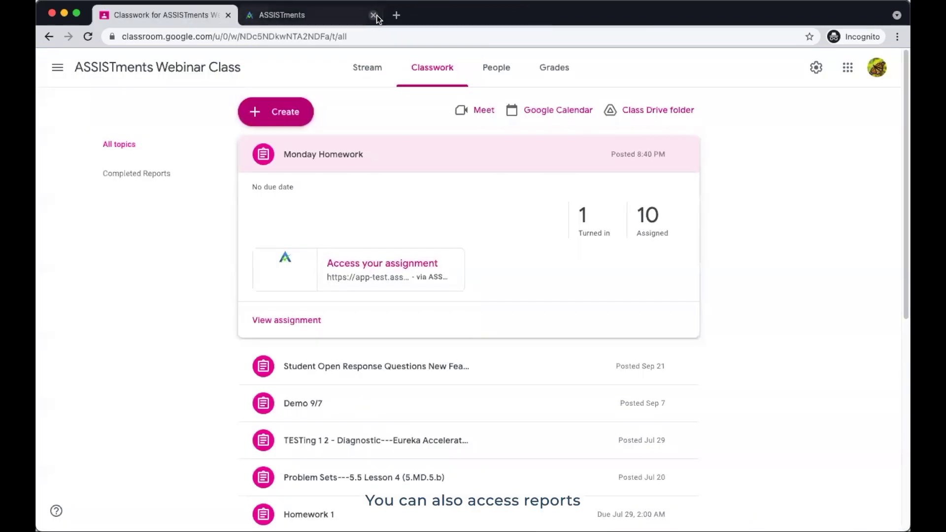
In the teacher's My Assignments, filter to Your Class and sort by release date, oldest first
{"action": "left_click", "coordinate": [321, 15]}
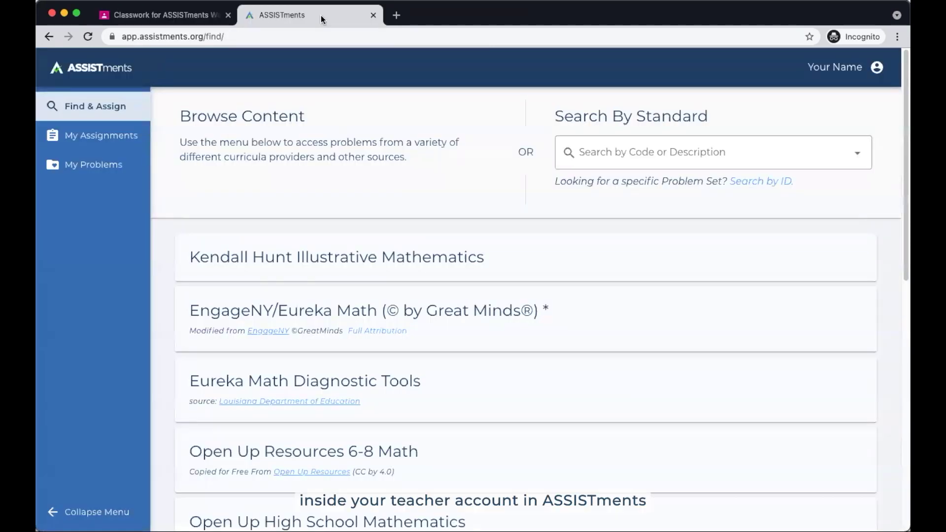
{"action": "left_click", "coordinate": [96, 142]}
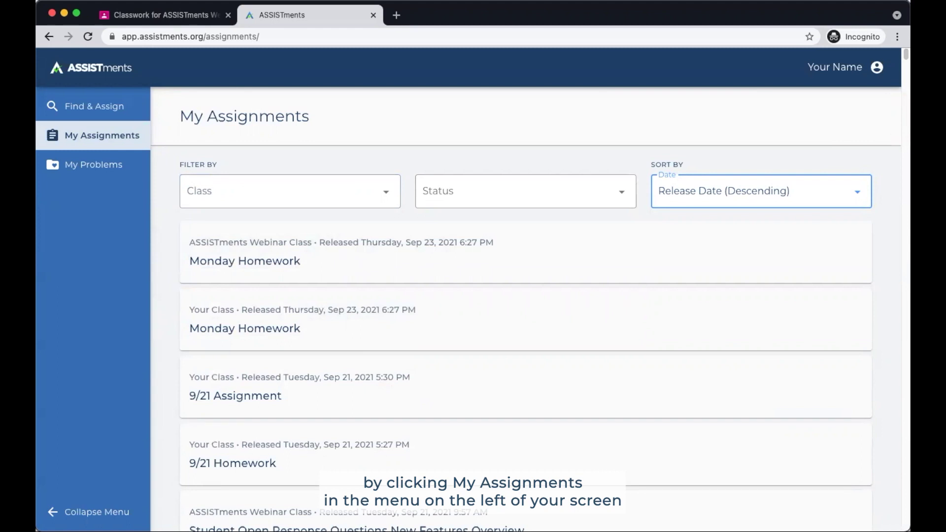
{"action": "left_click", "coordinate": [390, 192]}
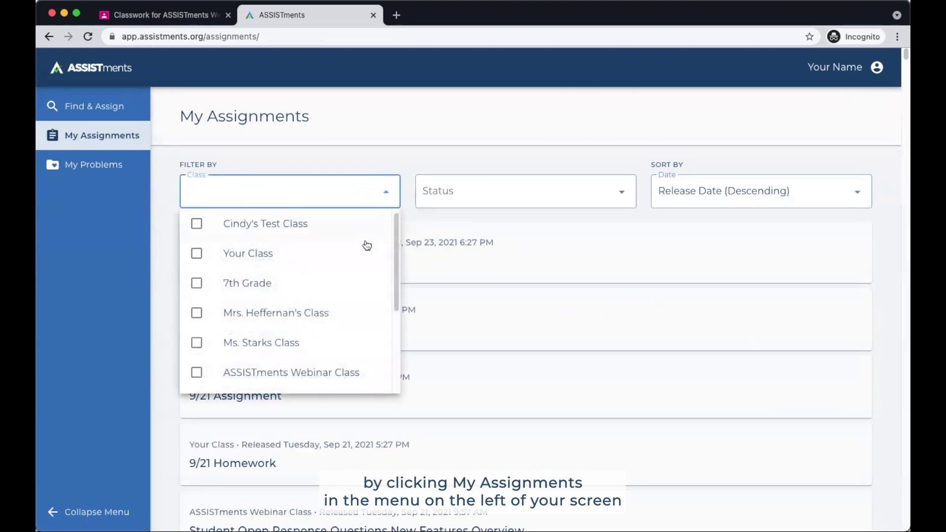
{"action": "left_click", "coordinate": [359, 252]}
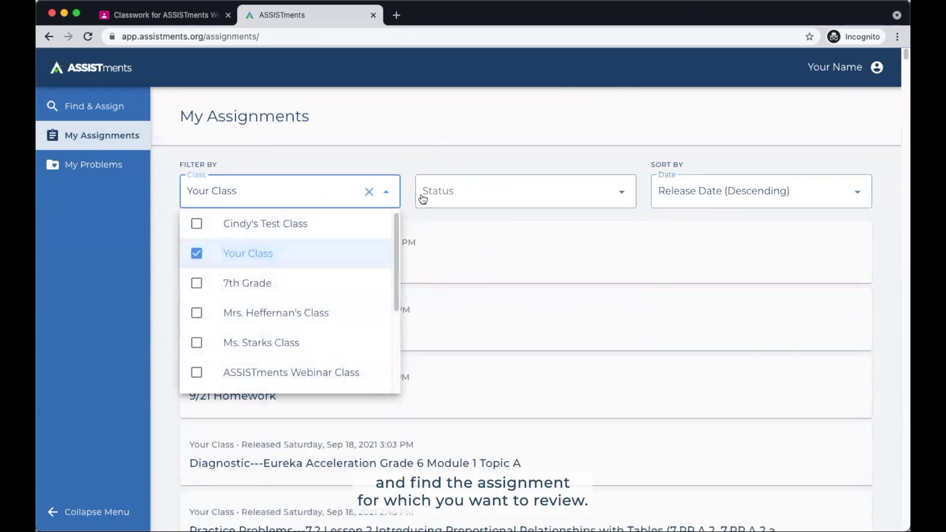
{"action": "left_click", "coordinate": [630, 197]}
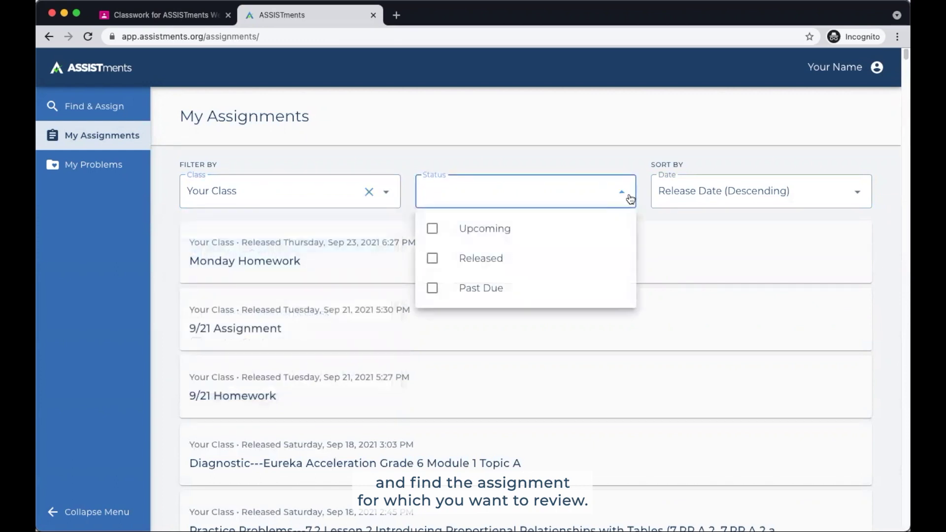
{"action": "left_click", "coordinate": [857, 195]}
{"action": "left_click", "coordinate": [801, 285]}
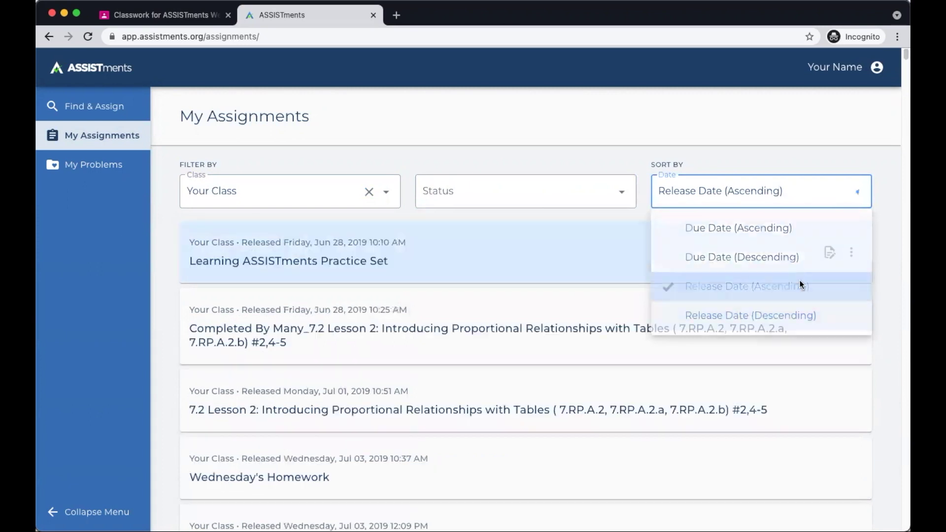
Open the report for the Completed By Many_7.2 Lesson 2 assignment
{"action": "left_click", "coordinate": [306, 350]}
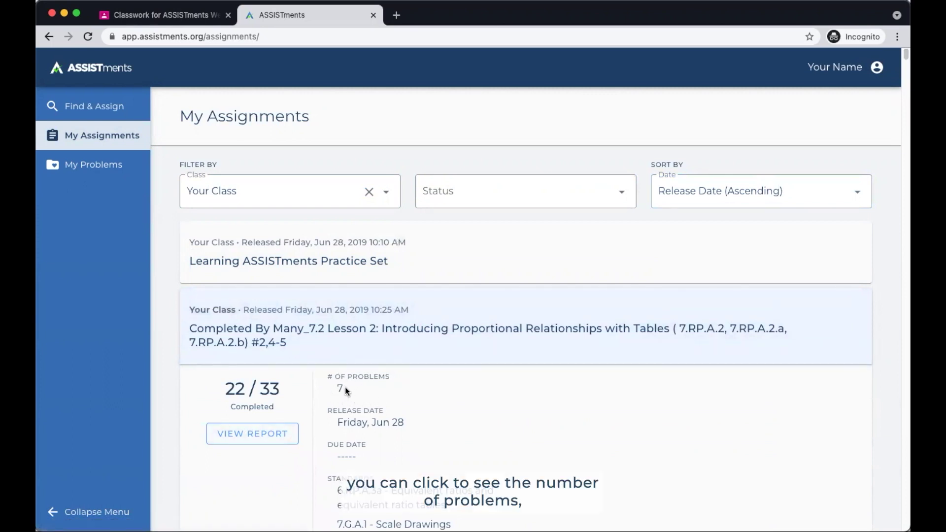
{"action": "scroll", "coordinate": [377, 400], "scroll_direction": "down", "scroll_amount": 2}
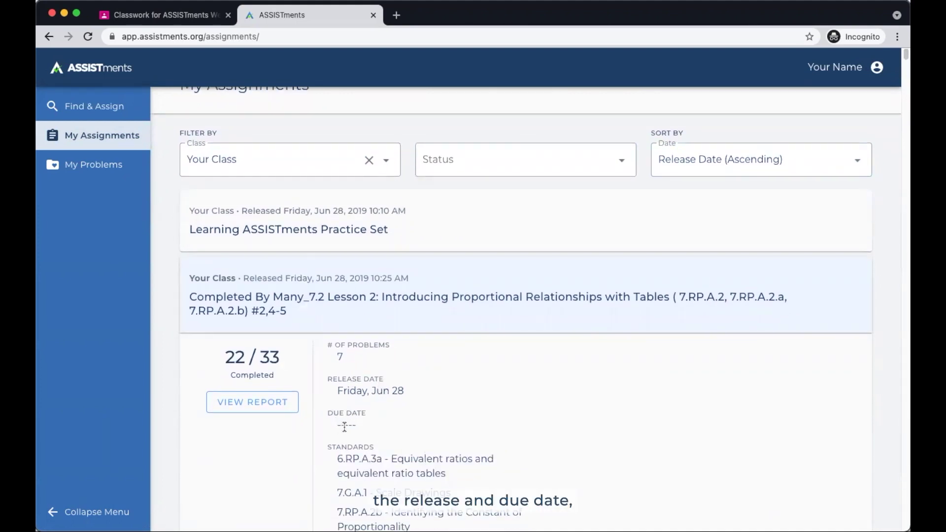
{"action": "scroll", "coordinate": [343, 426], "scroll_direction": "down", "scroll_amount": 2}
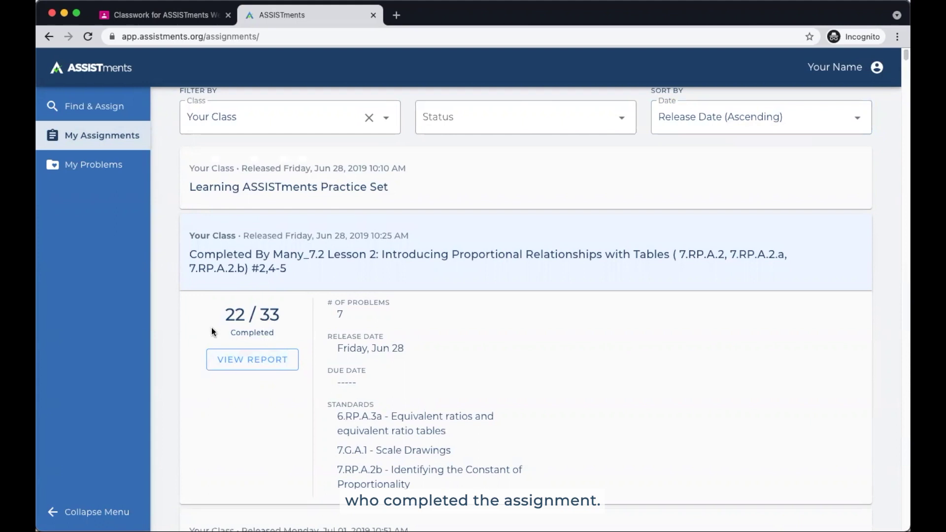
{"action": "left_click", "coordinate": [281, 360]}
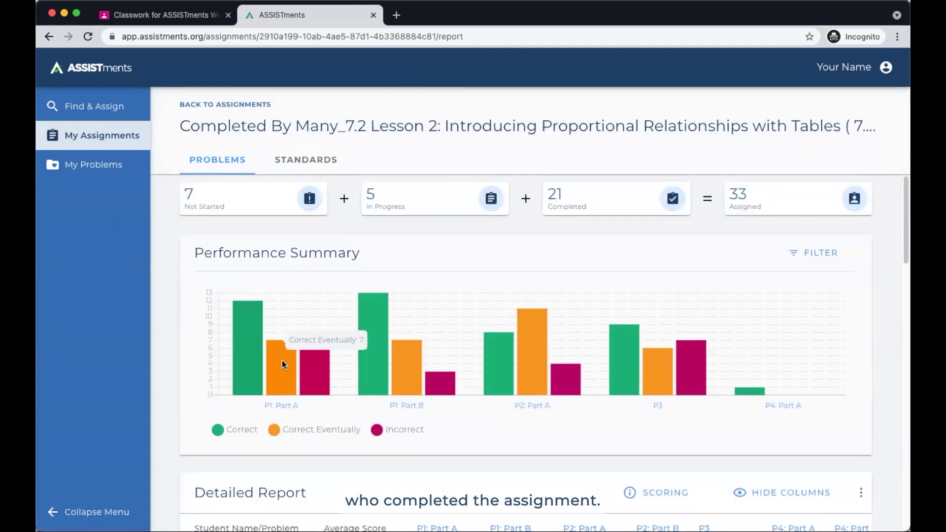
{"action": "left_click", "coordinate": [297, 197]}
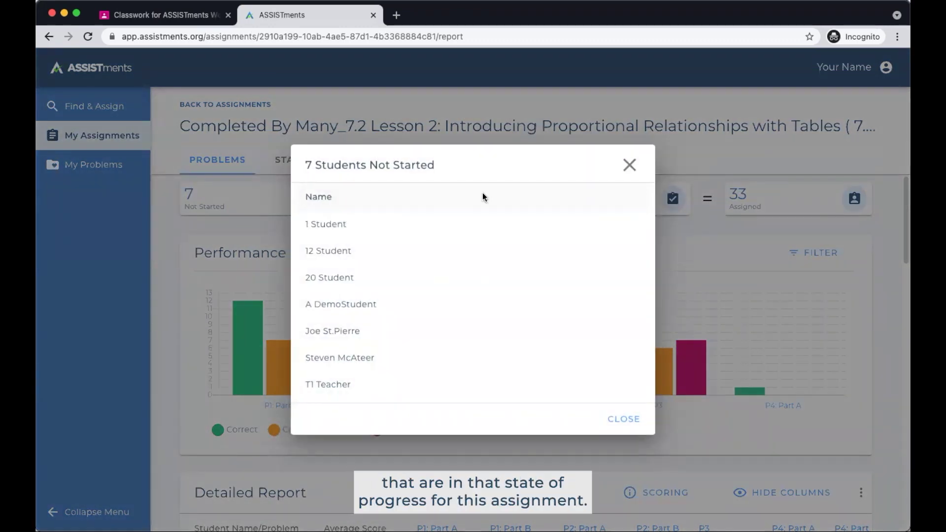
{"action": "left_click", "coordinate": [629, 165]}
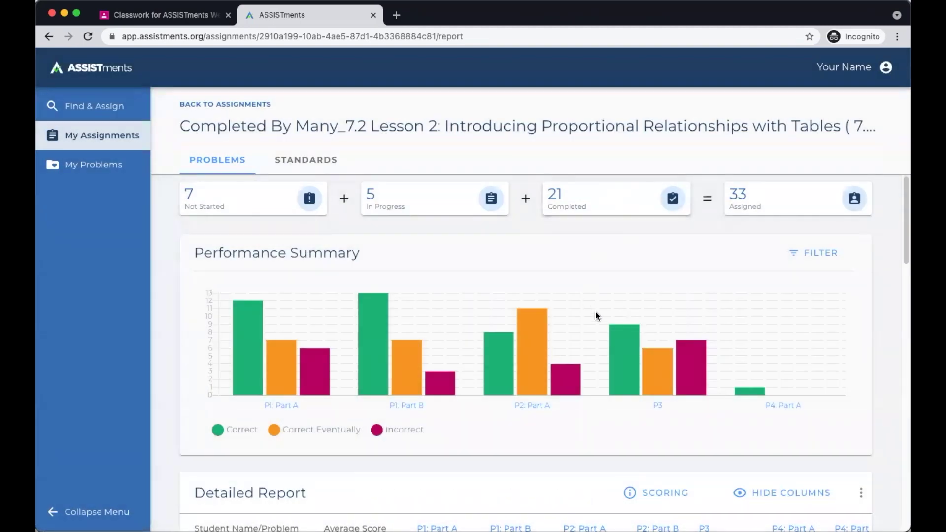
{"action": "mouse_move", "coordinate": [615, 333]}
{"action": "scroll", "coordinate": [614, 333], "scroll_direction": "down", "scroll_amount": 1}
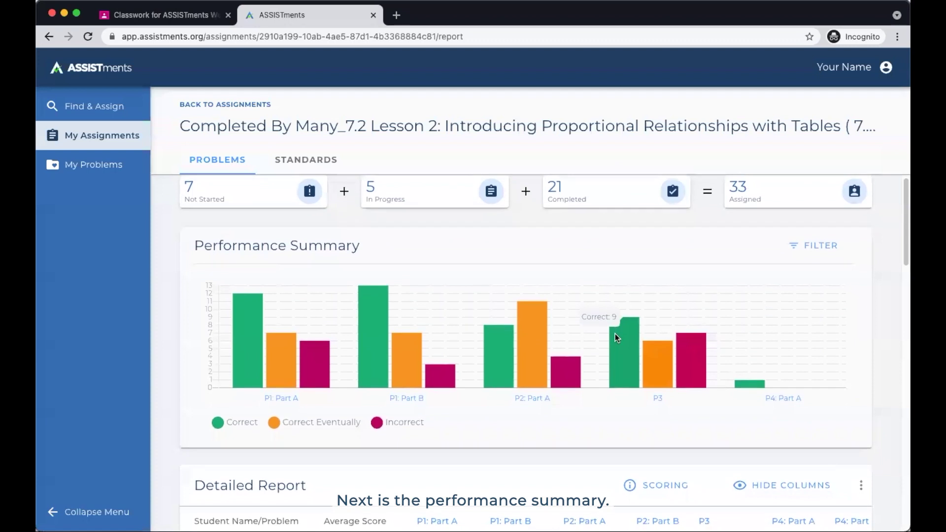
{"action": "scroll", "coordinate": [615, 333], "scroll_direction": "down", "scroll_amount": 1}
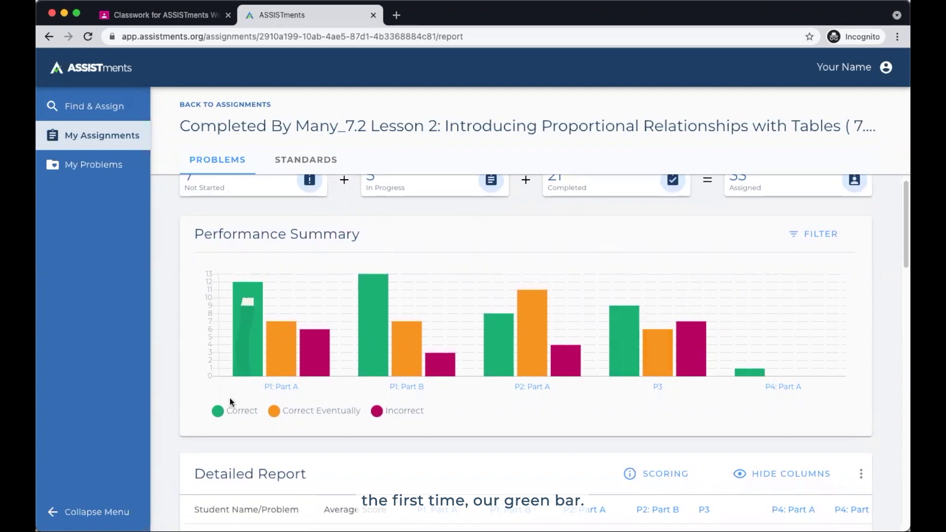
{"action": "mouse_move", "coordinate": [284, 330]}
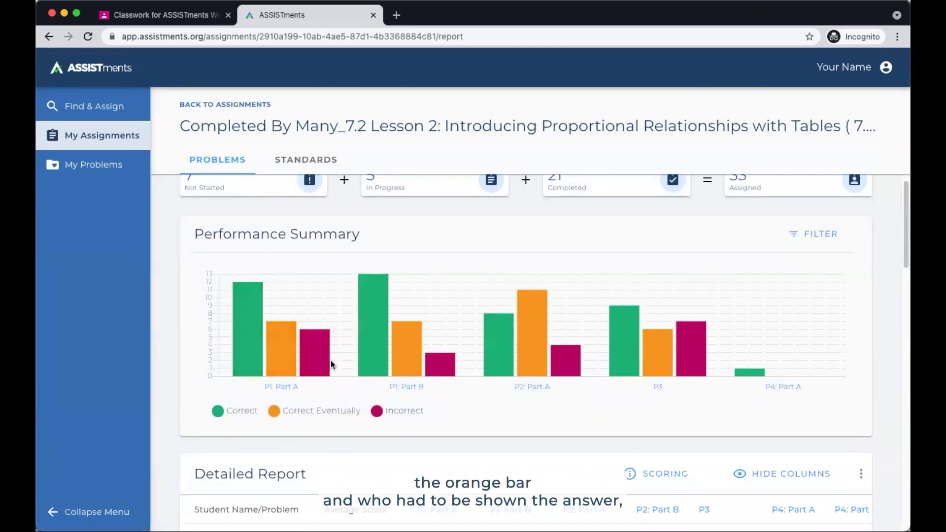
{"action": "mouse_move", "coordinate": [325, 355]}
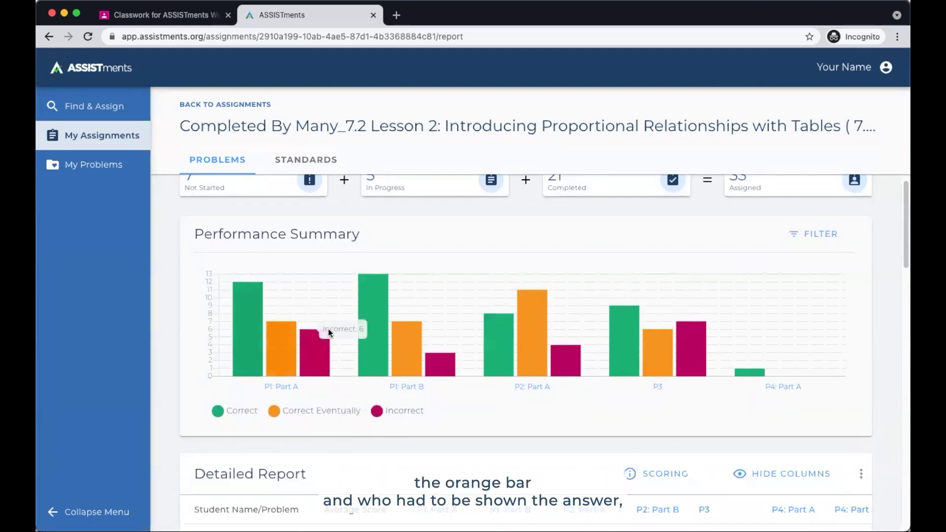
{"action": "scroll", "coordinate": [420, 406], "scroll_direction": "down", "scroll_amount": 1}
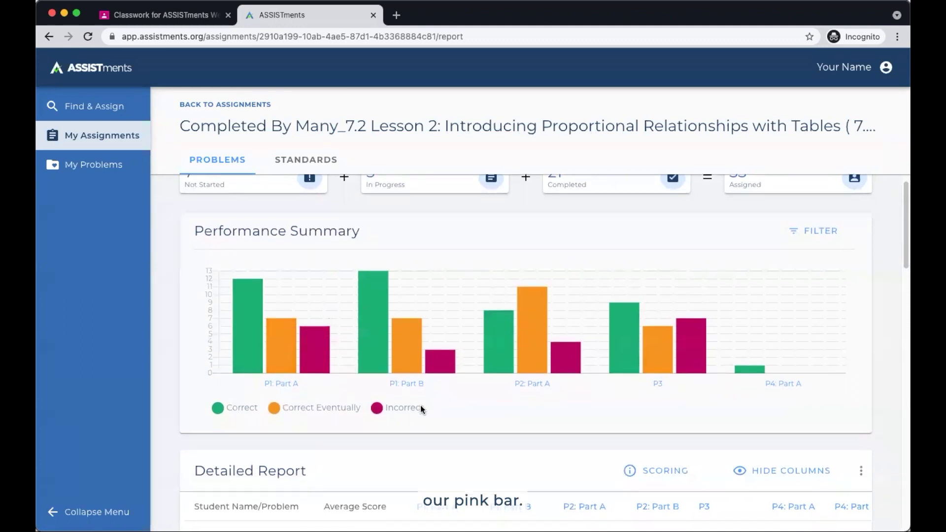
{"action": "scroll", "coordinate": [420, 408], "scroll_direction": "down", "scroll_amount": 3}
{"action": "scroll", "coordinate": [420, 407], "scroll_direction": "up", "scroll_amount": 4}
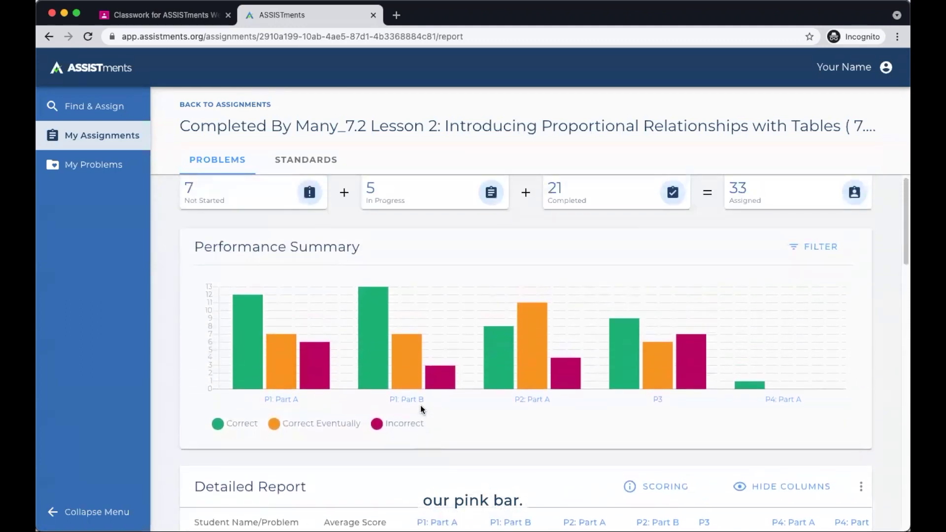
{"action": "scroll", "coordinate": [422, 408], "scroll_direction": "down", "scroll_amount": 3}
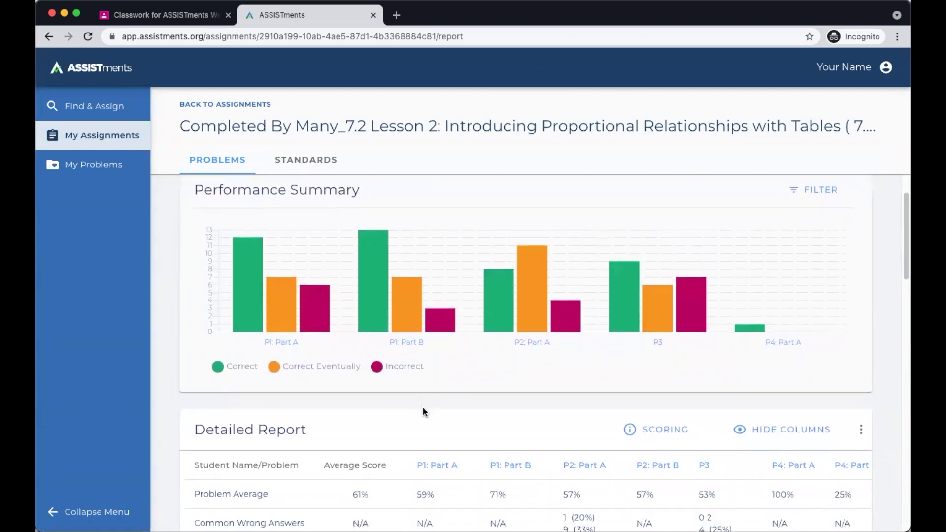
{"action": "scroll", "coordinate": [423, 406], "scroll_direction": "down", "scroll_amount": 6}
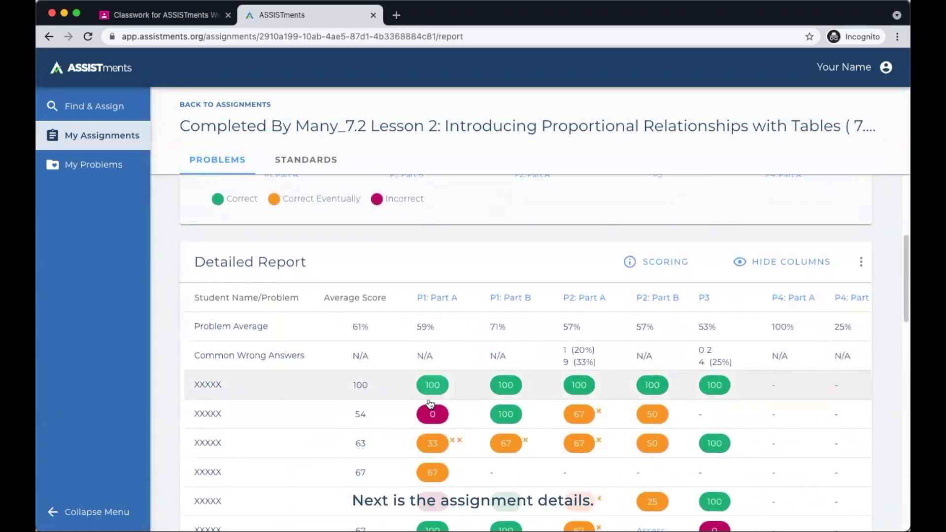
{"action": "scroll", "coordinate": [416, 407], "scroll_direction": "down", "scroll_amount": 1}
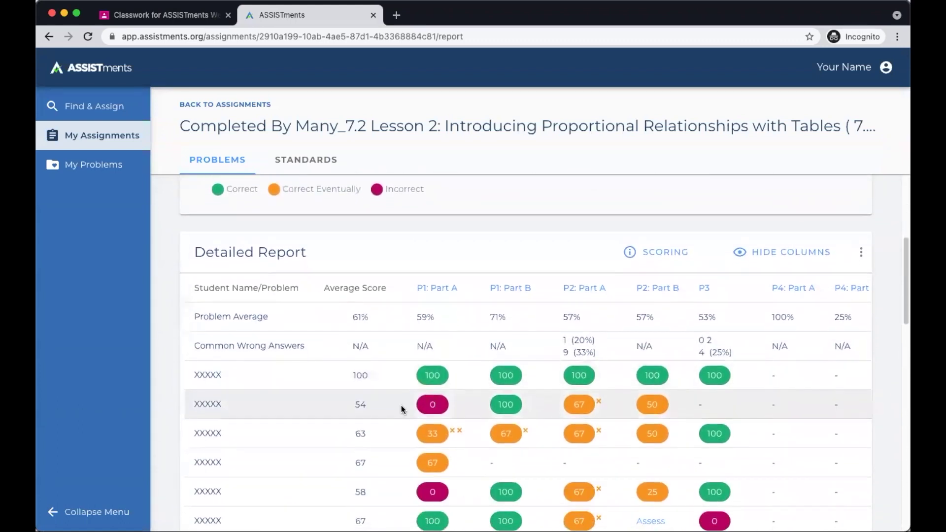
{"action": "scroll", "coordinate": [418, 407], "scroll_direction": "down", "scroll_amount": 1}
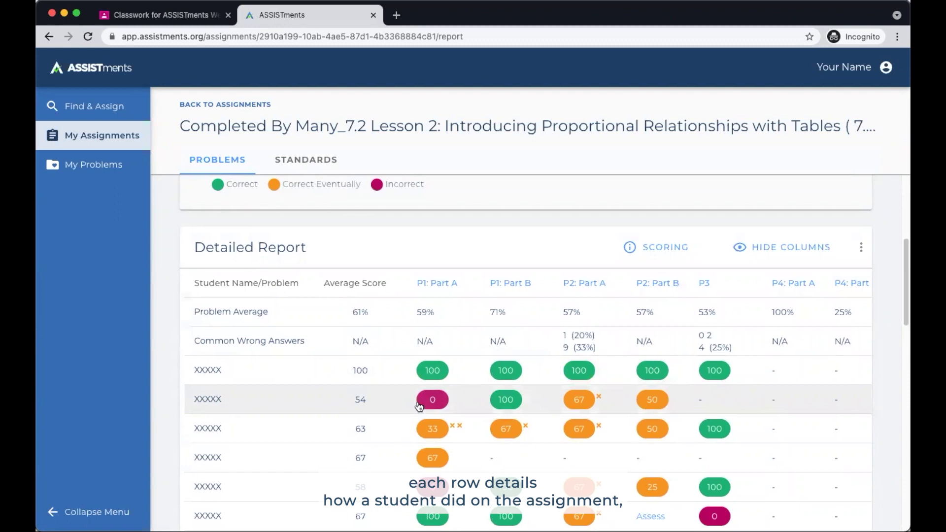
{"action": "scroll", "coordinate": [418, 407], "scroll_direction": "down", "scroll_amount": 1}
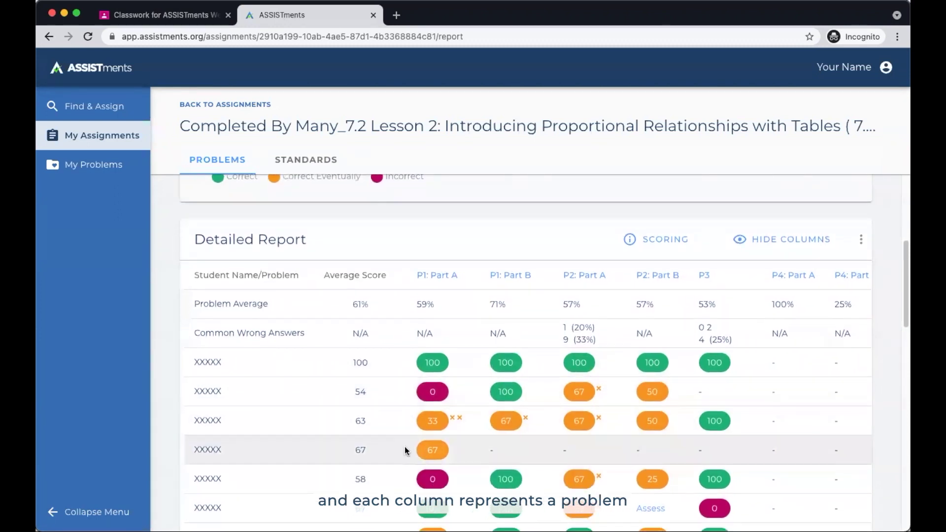
{"action": "scroll", "coordinate": [232, 336], "scroll_direction": "down", "scroll_amount": 2}
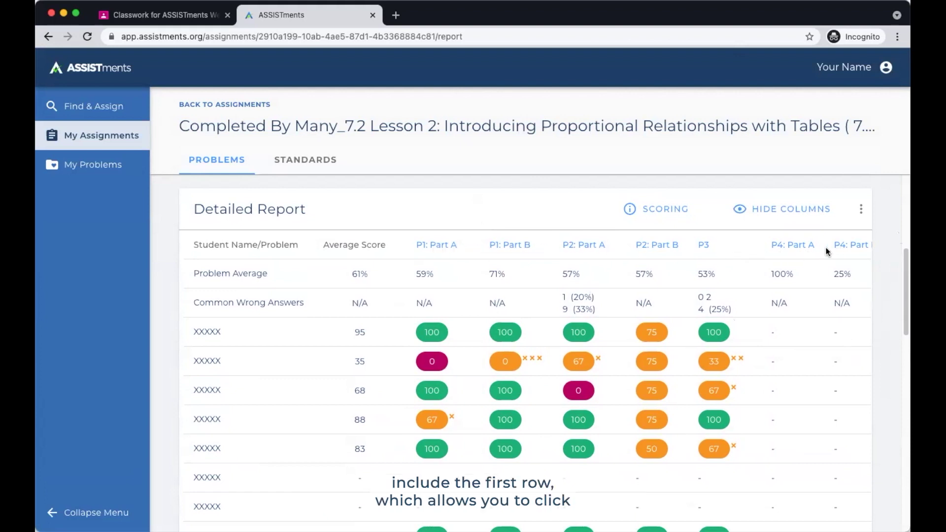
{"action": "left_click", "coordinate": [447, 245]}
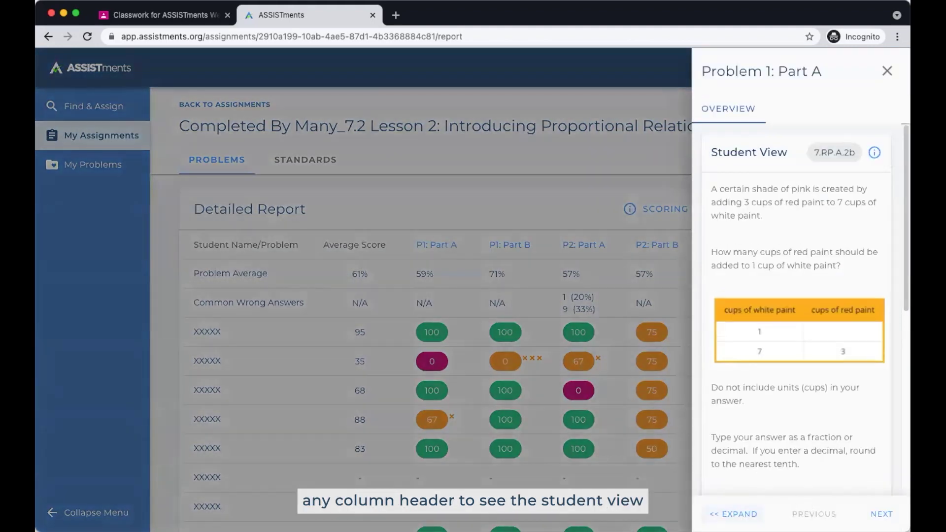
{"action": "left_click", "coordinate": [732, 514]}
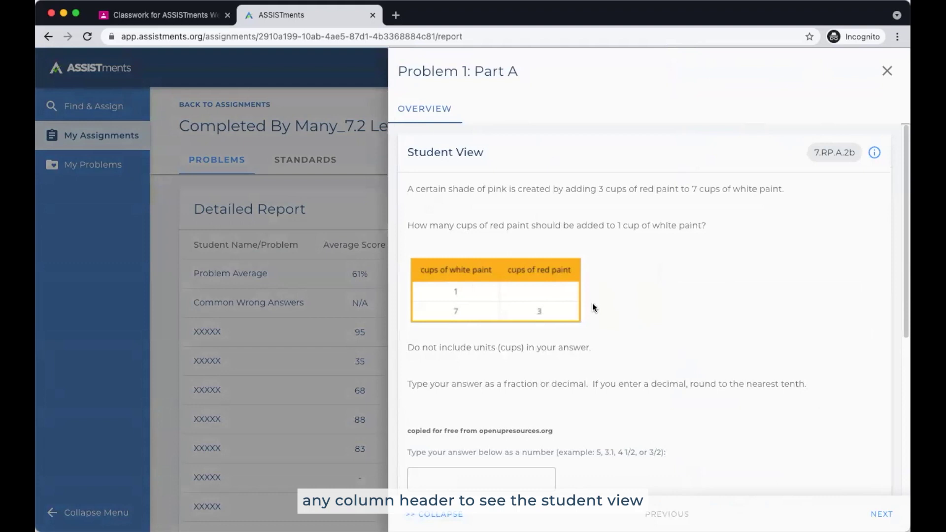
{"action": "scroll", "coordinate": [592, 305], "scroll_direction": "down", "scroll_amount": 5}
{"action": "scroll", "coordinate": [610, 332], "scroll_direction": "down", "scroll_amount": 1}
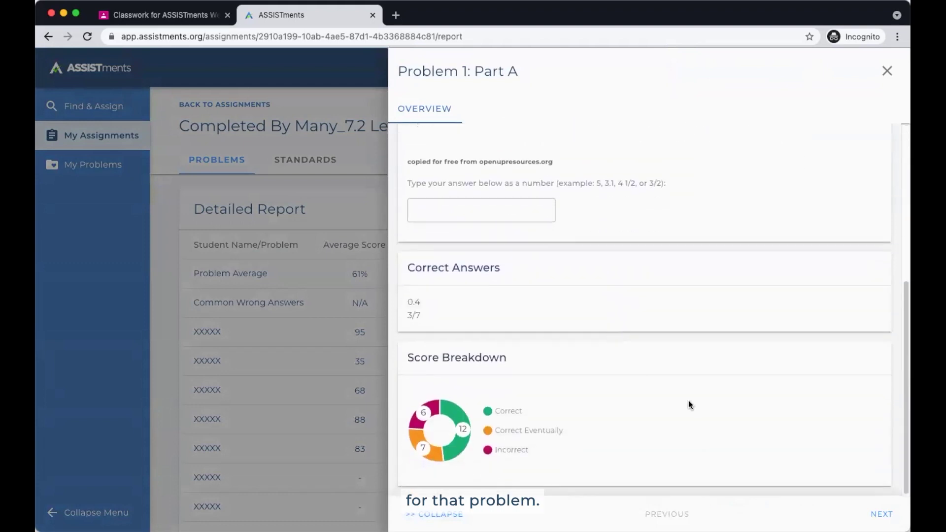
{"action": "scroll", "coordinate": [796, 414], "scroll_direction": "up", "scroll_amount": 6}
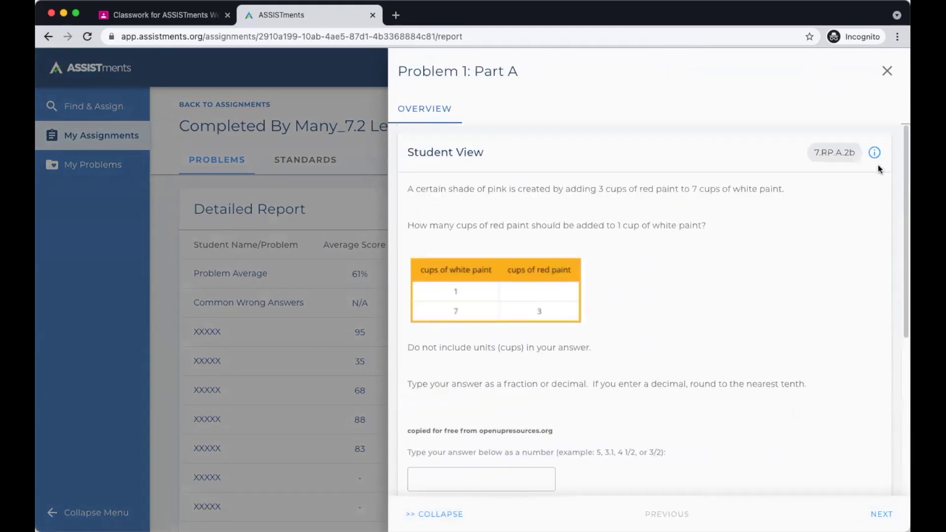
{"action": "left_click", "coordinate": [887, 71]}
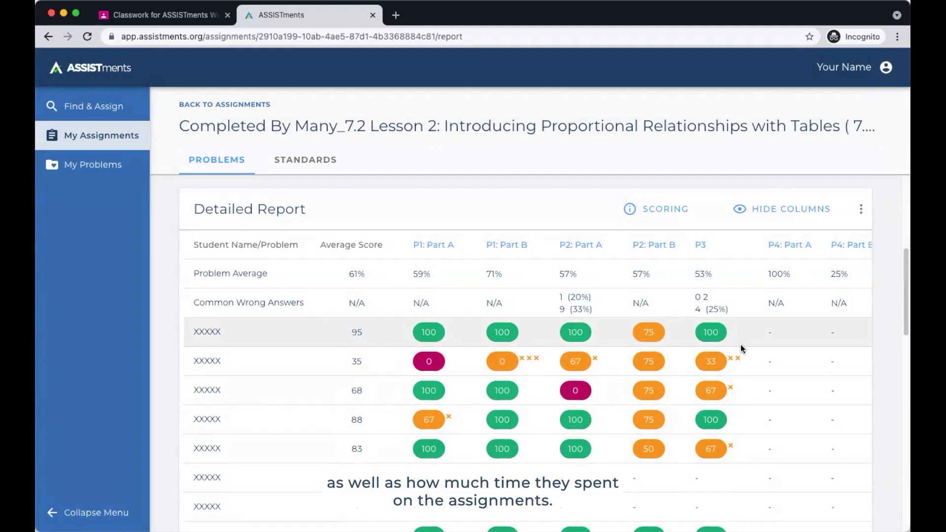
Check the Total Hints and Time columns, then uncheck Hide Names to show real student names
{"action": "scroll", "coordinate": [740, 344], "scroll_direction": "right", "scroll_amount": 5}
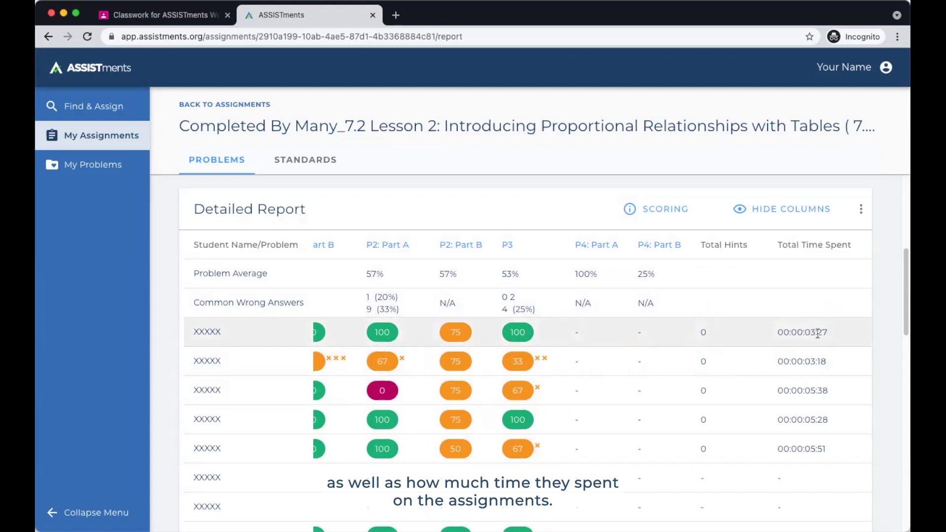
{"action": "scroll", "coordinate": [205, 332], "scroll_direction": "left", "scroll_amount": 5}
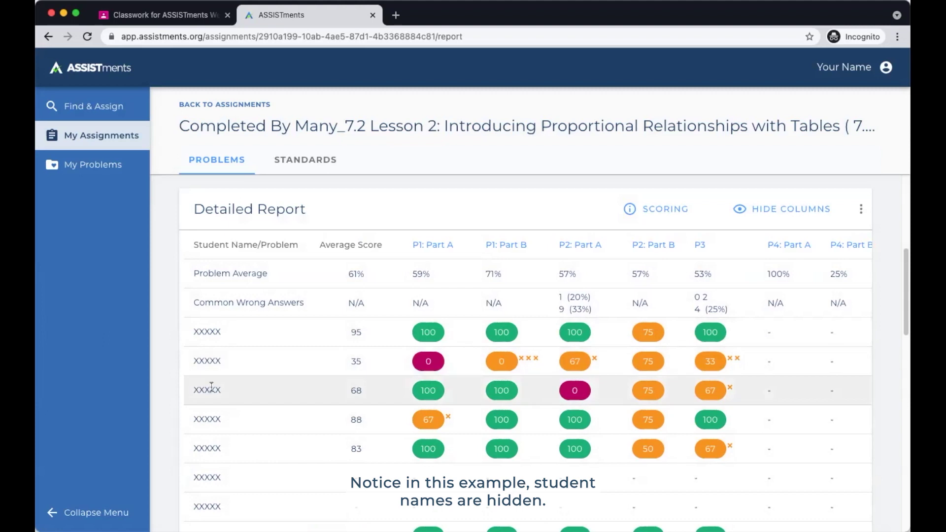
{"action": "left_click", "coordinate": [802, 209]}
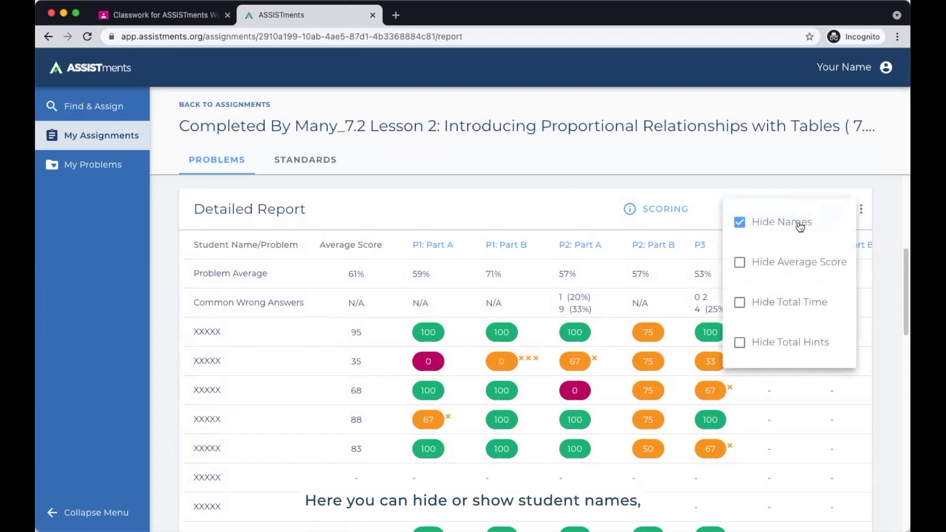
{"action": "left_click", "coordinate": [800, 227]}
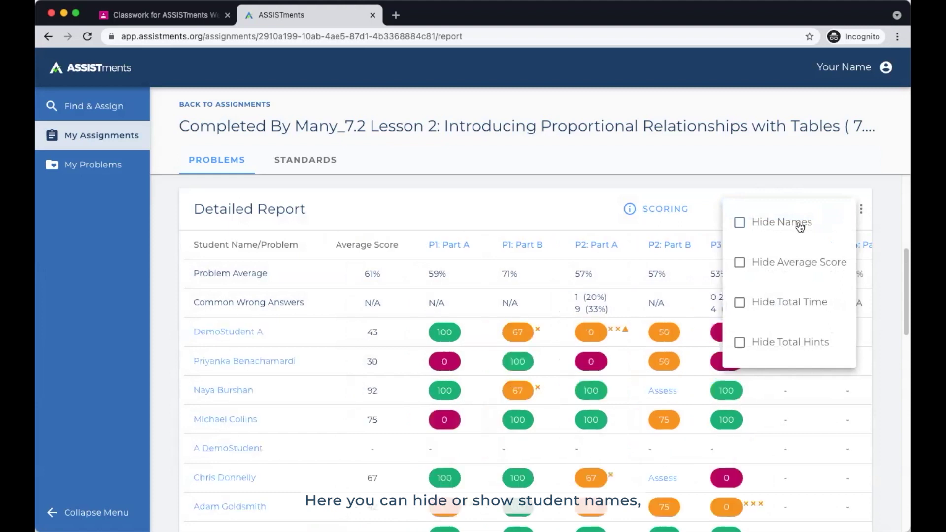